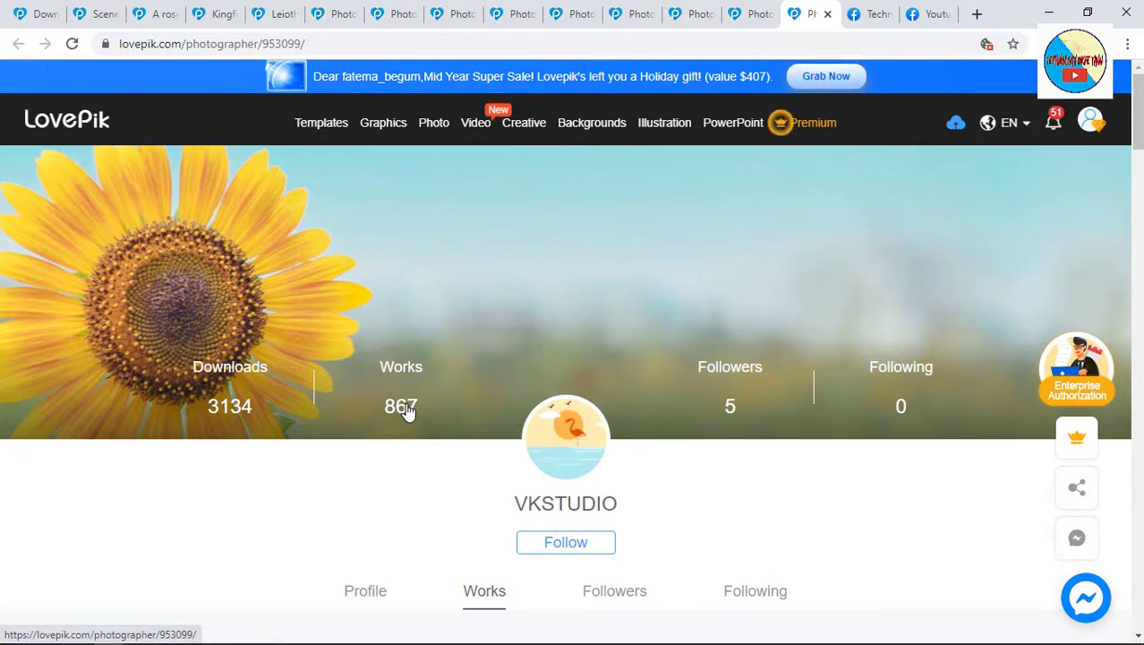
Review the download, works and follower statistics on the open LovePik photographer profile pages.
click(757, 15)
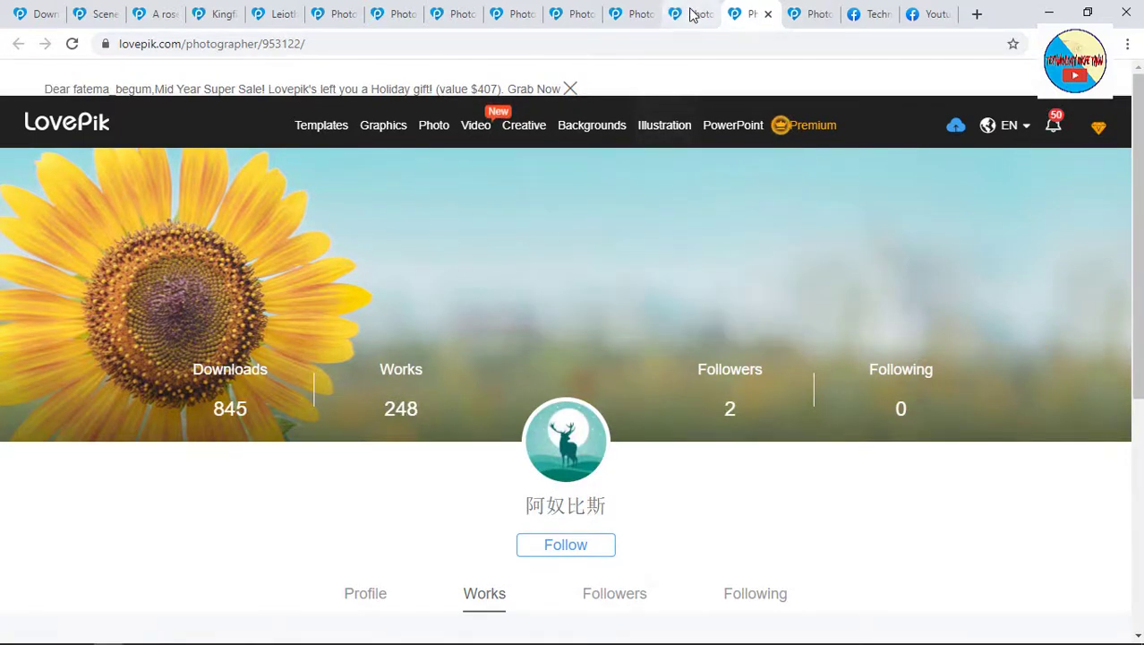
scroll(685, 255, down, 5)
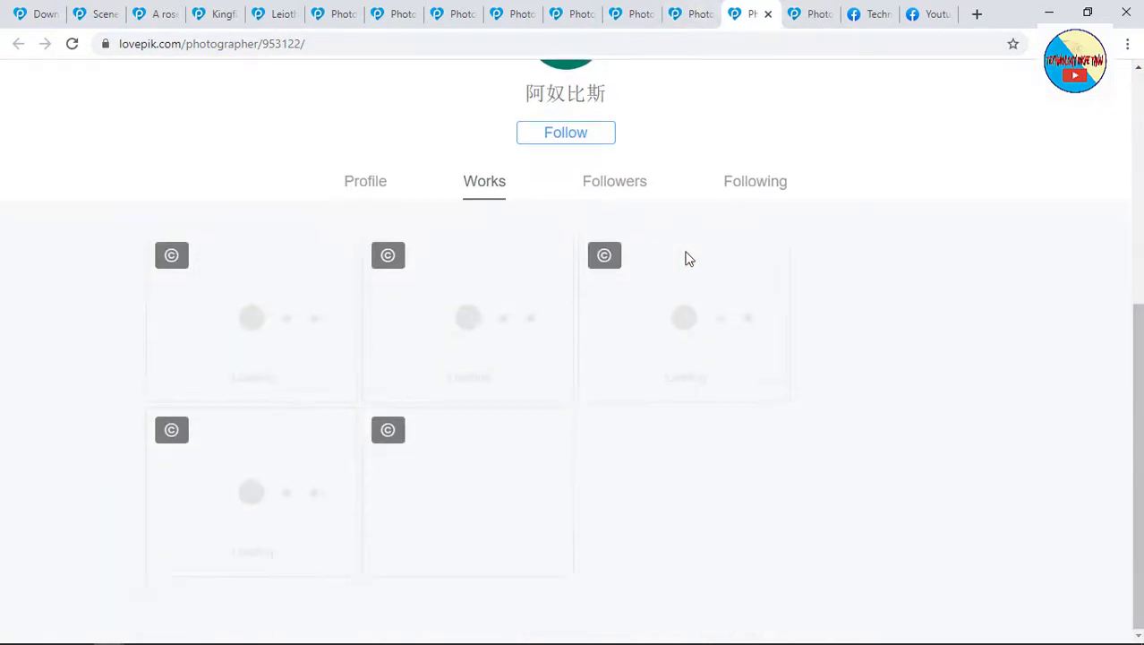
mouse_move(685, 260)
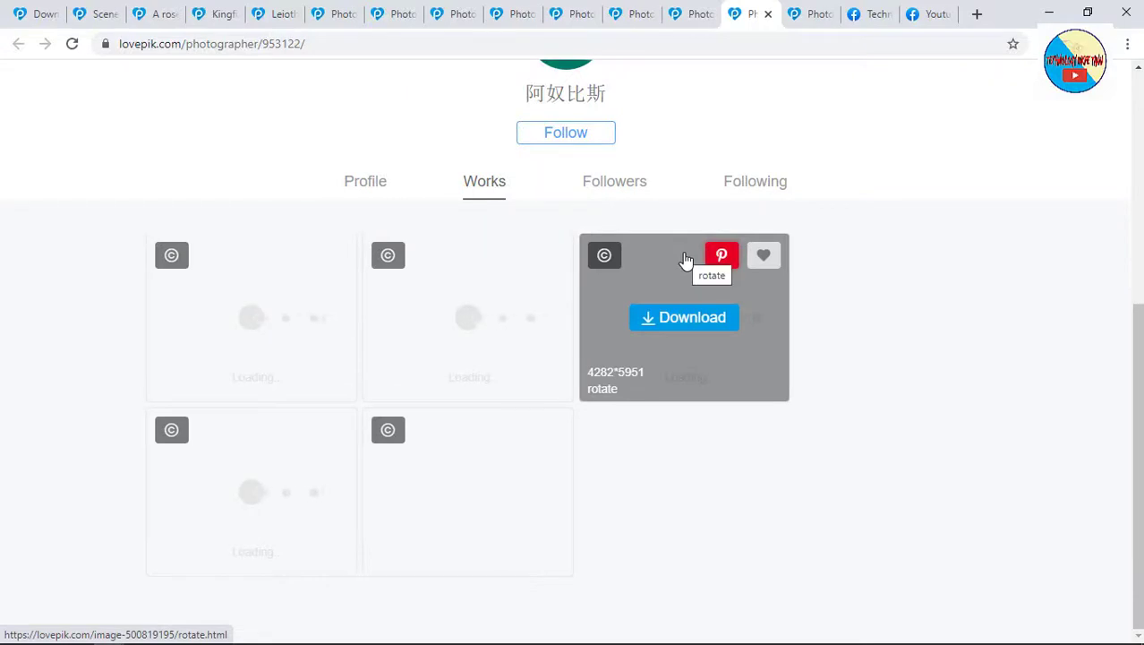
scroll(685, 260, up, 5)
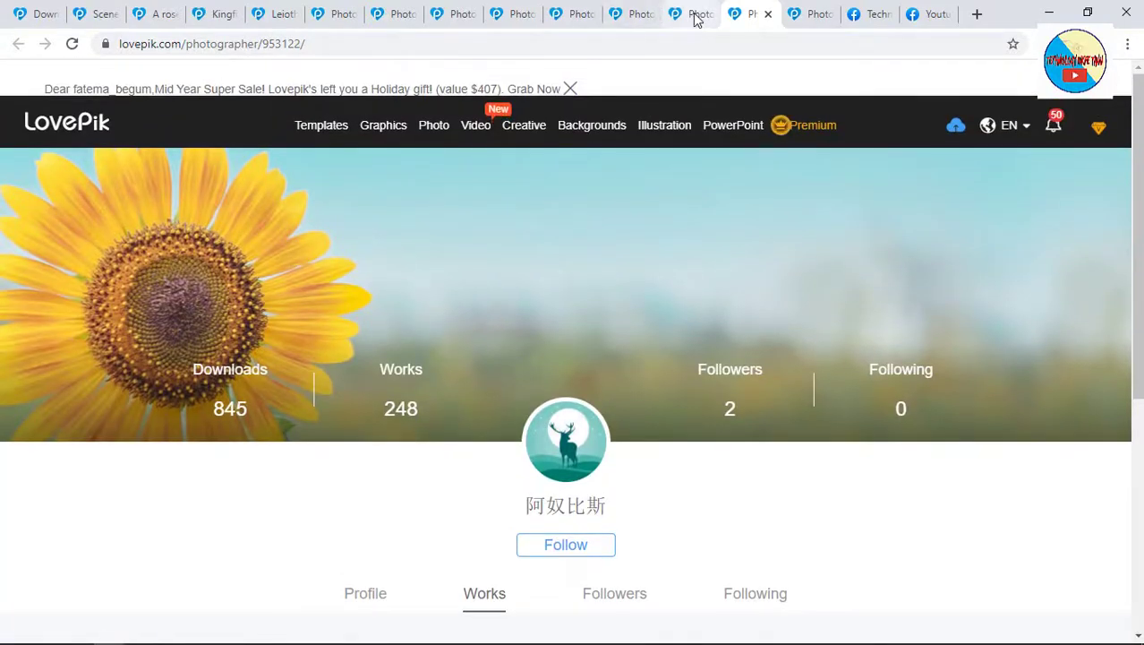
click(697, 19)
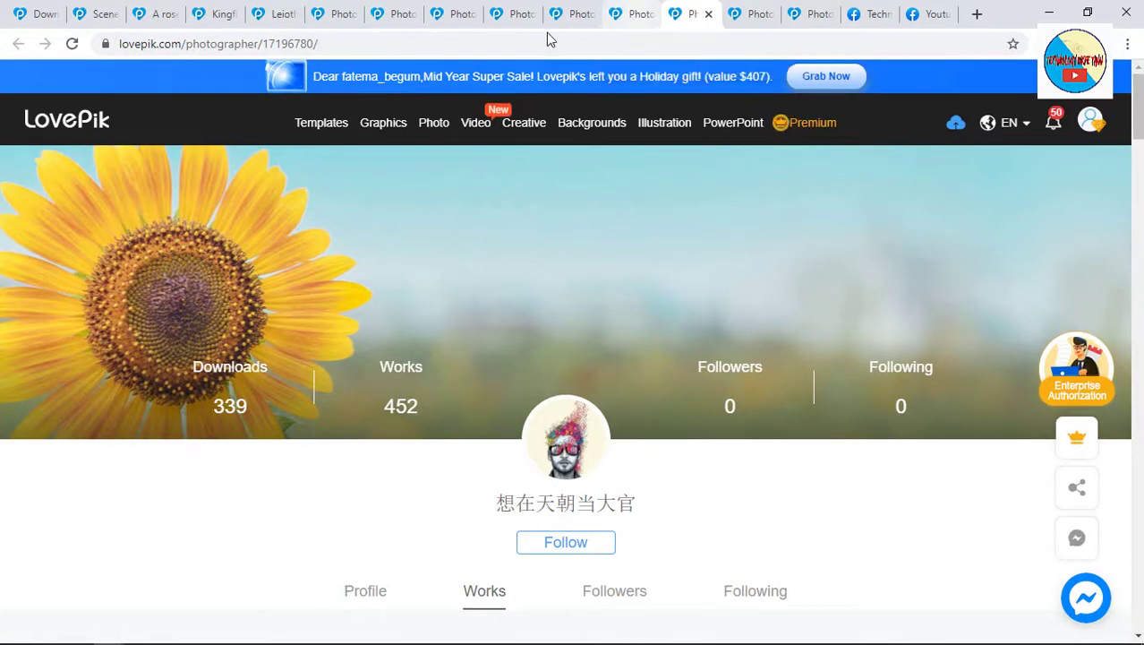
click(631, 15)
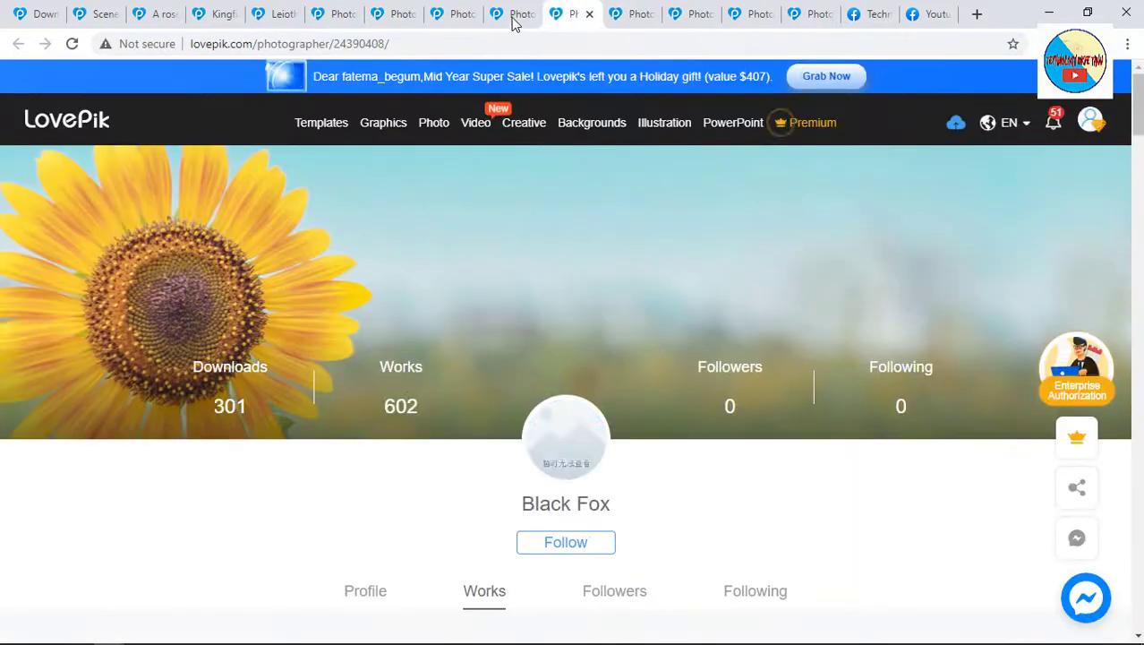
click(572, 14)
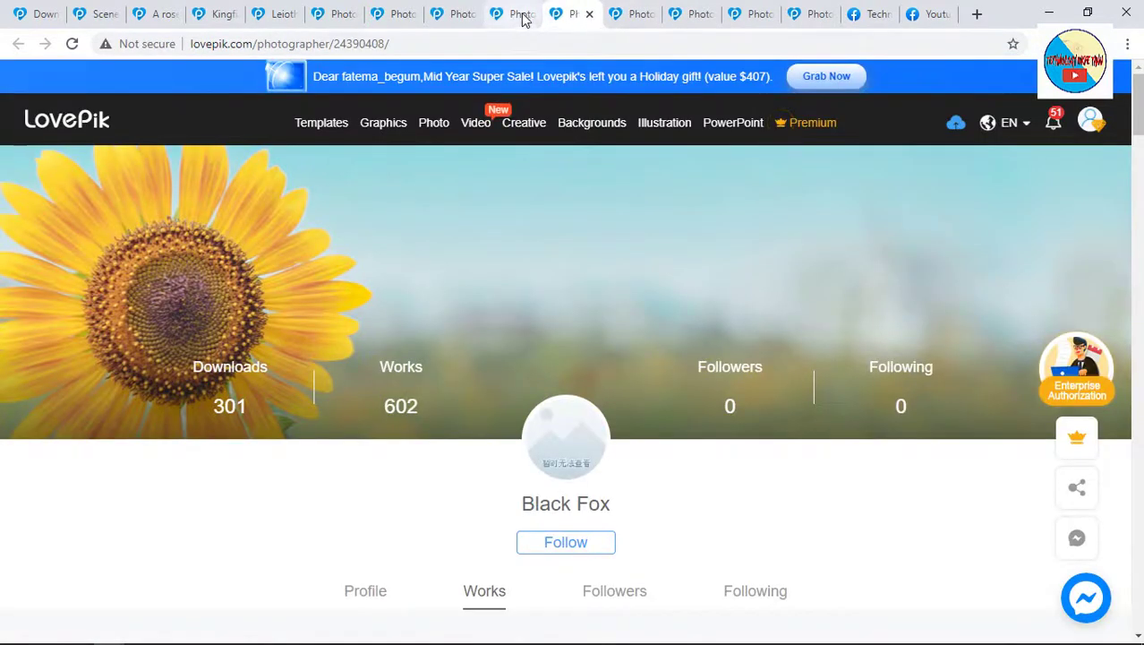
click(524, 20)
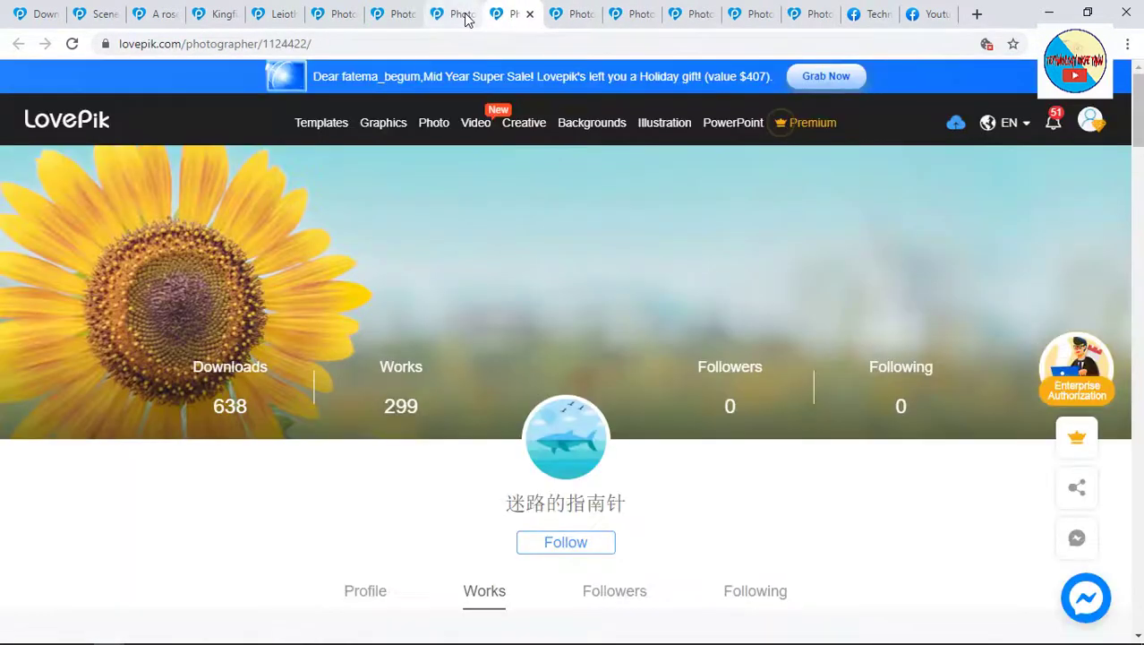
click(466, 16)
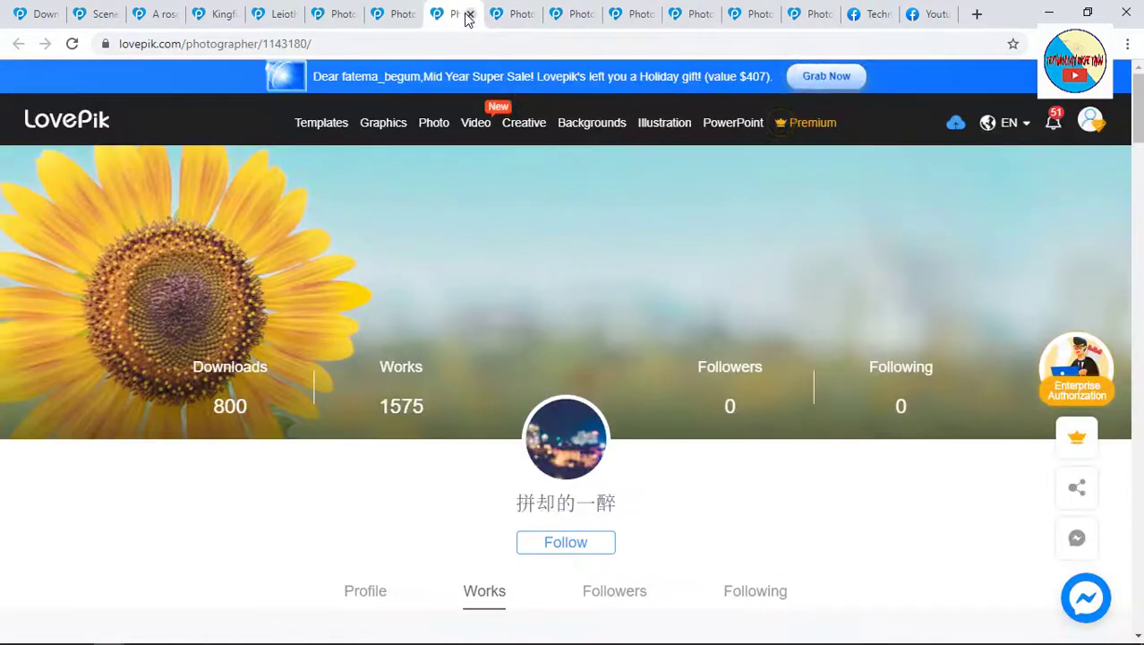
click(394, 14)
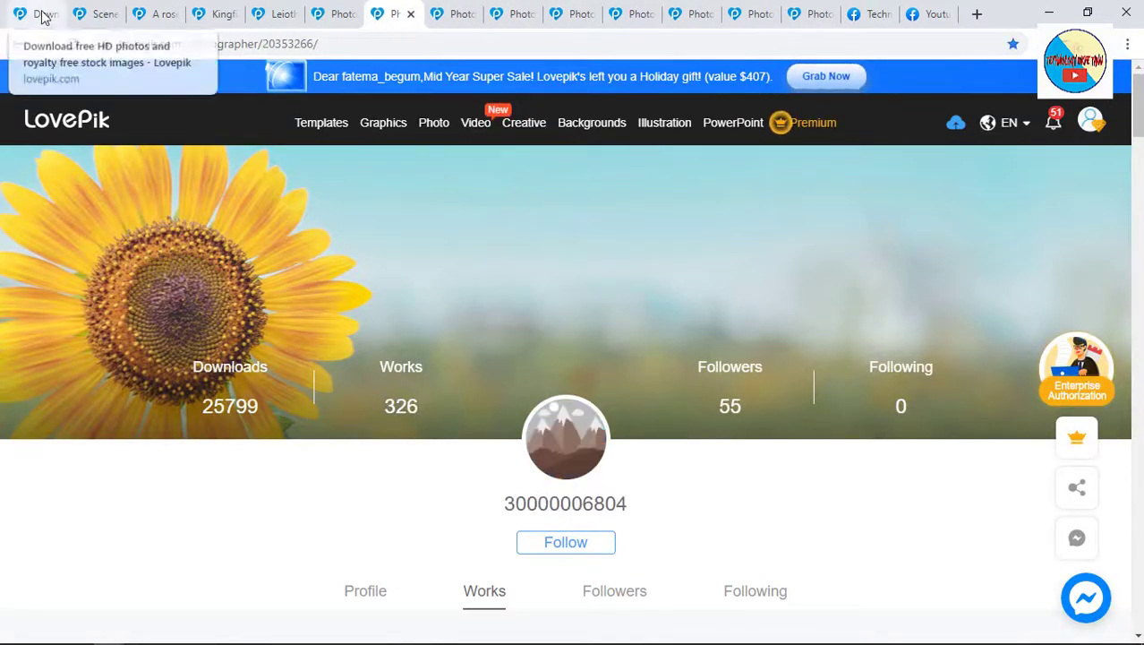
Open the bookmarked LovePik contributor Mission page from a new browser tab.
click(976, 15)
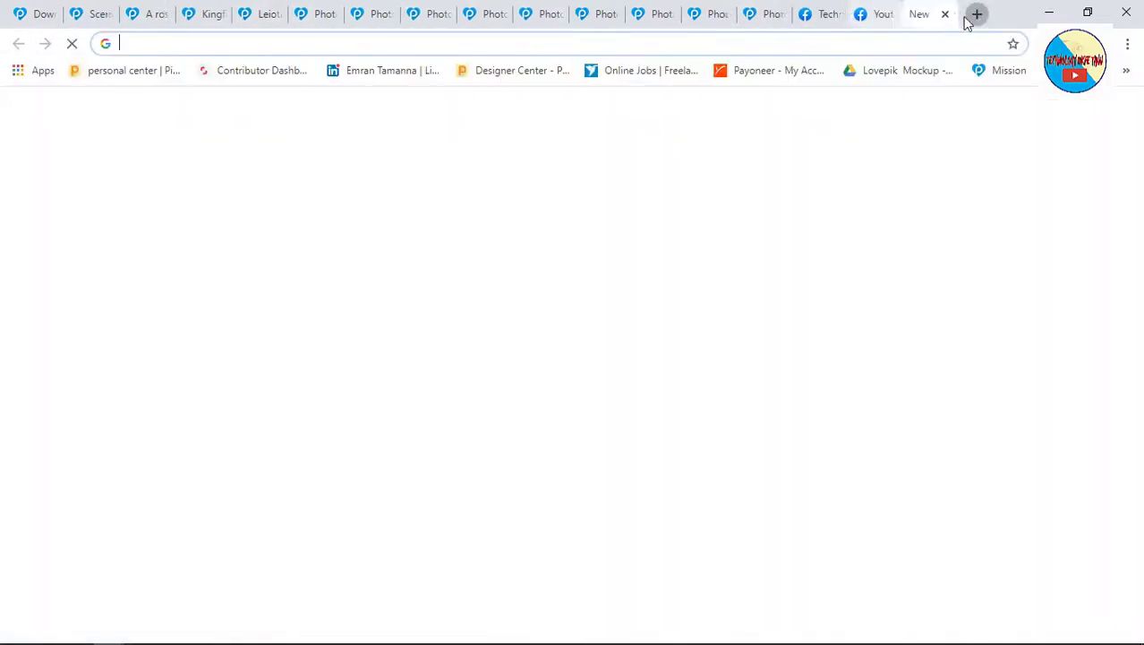
click(985, 75)
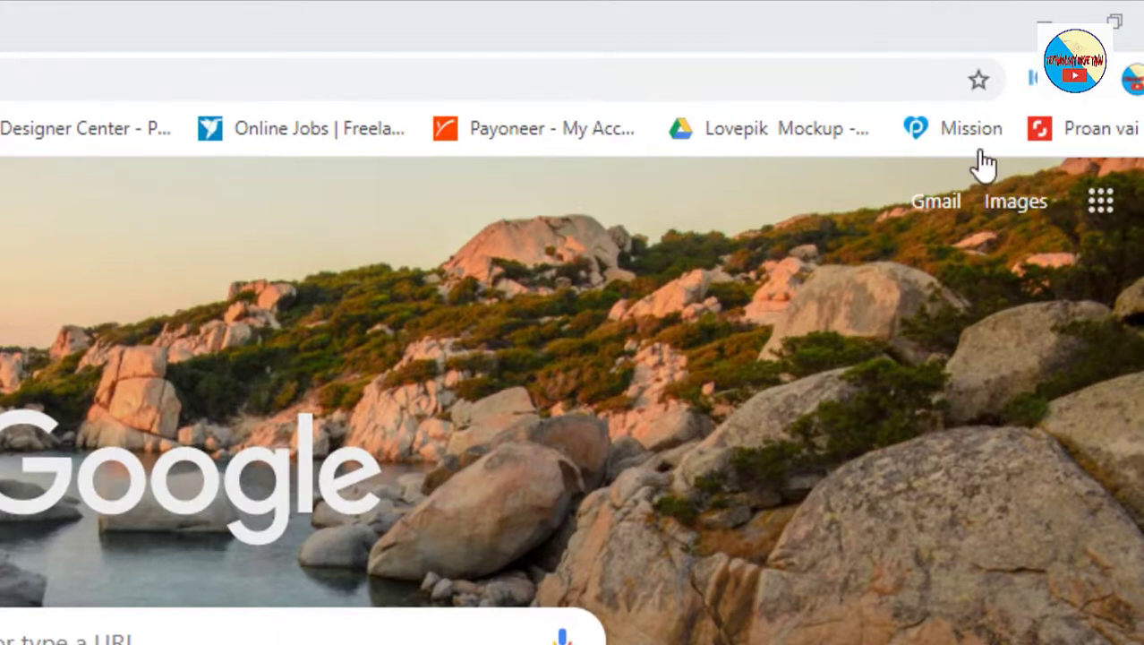
click(949, 139)
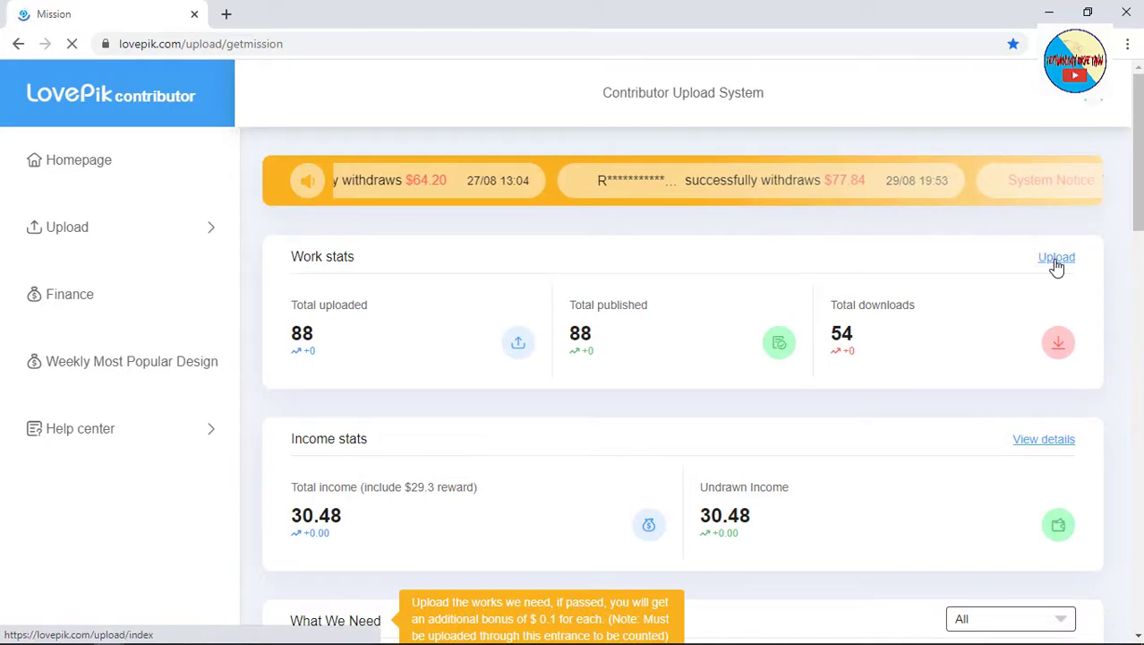
Start a new work upload and choose the Photo category for it.
click(1057, 258)
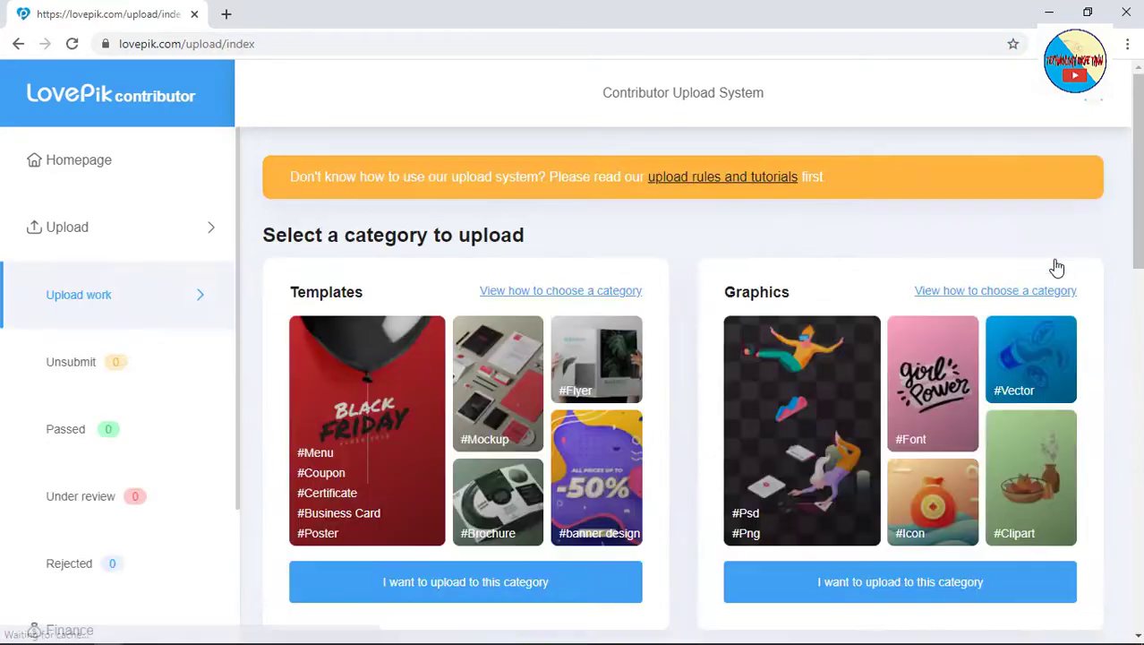
drag(1137, 158, 1138, 337)
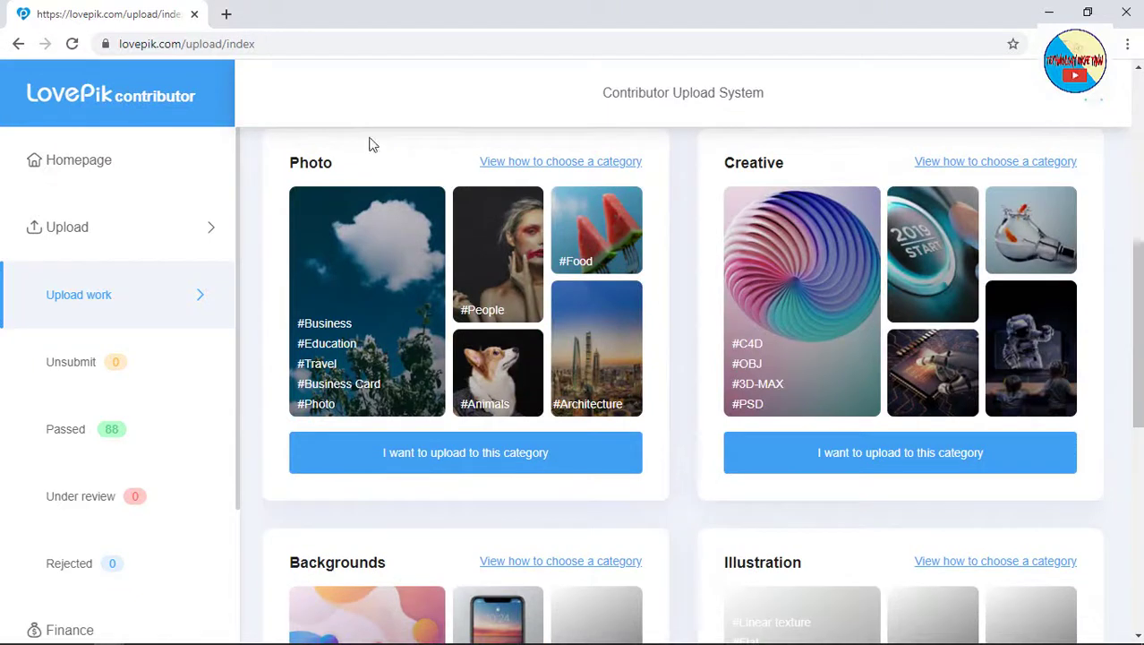
click(445, 465)
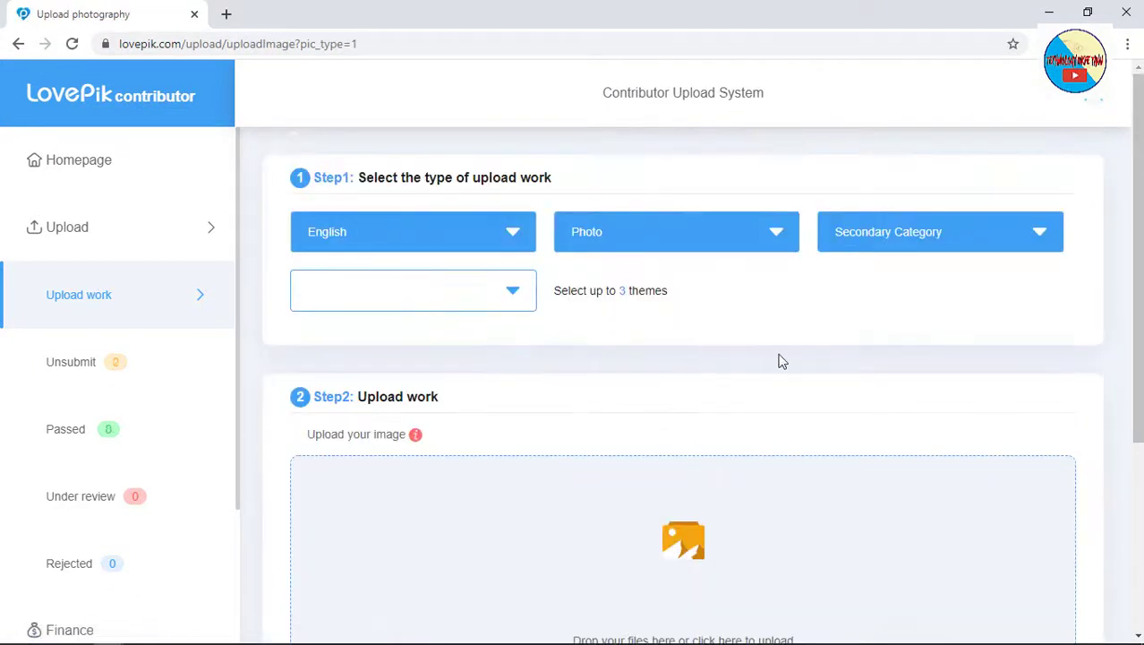
Upload the image file "Marigold Flower Garden free photo .jpg" and complete the upload to reach the unsubmitted pictures.
drag(1138, 260, 1137, 324)
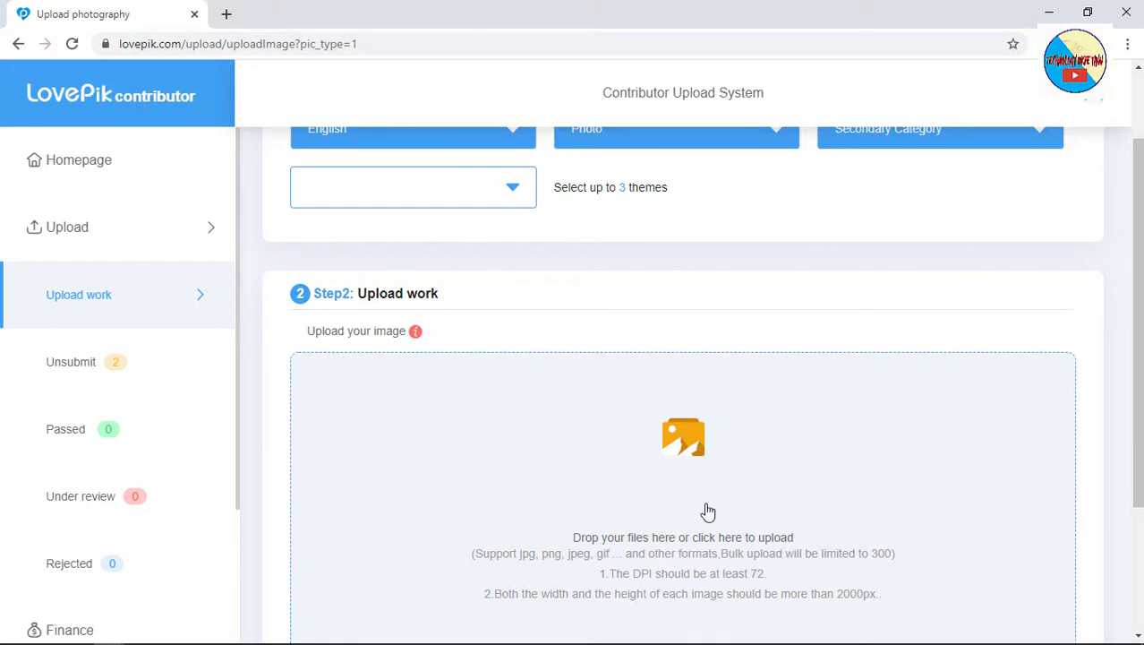
scroll(712, 512, down, 2)
click(685, 253)
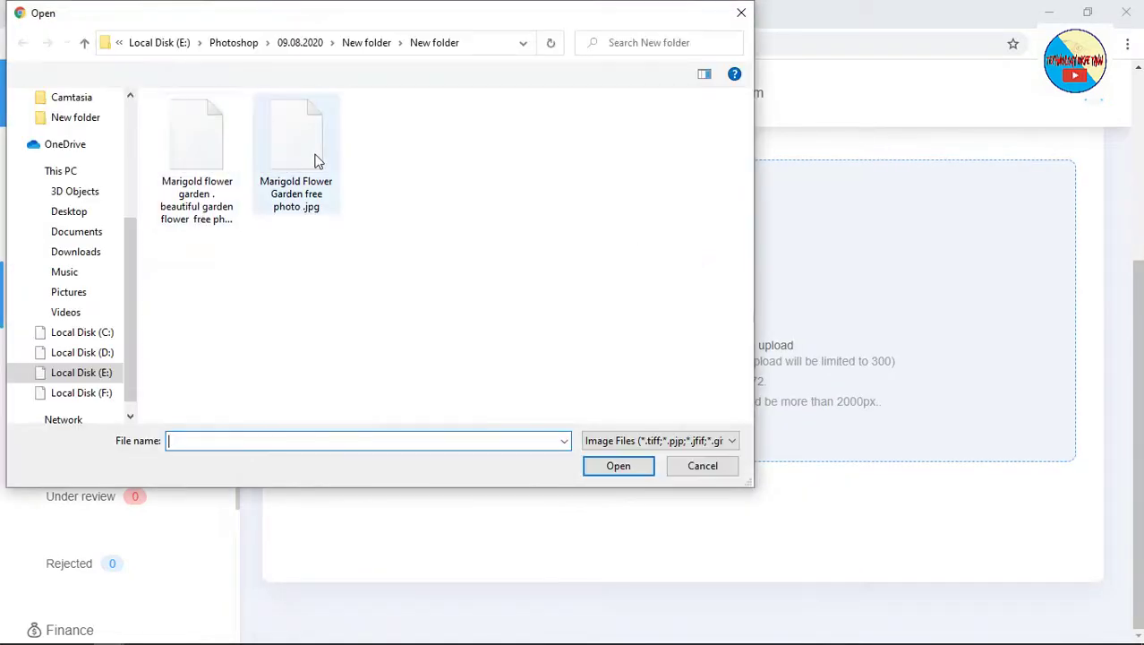
click(307, 157)
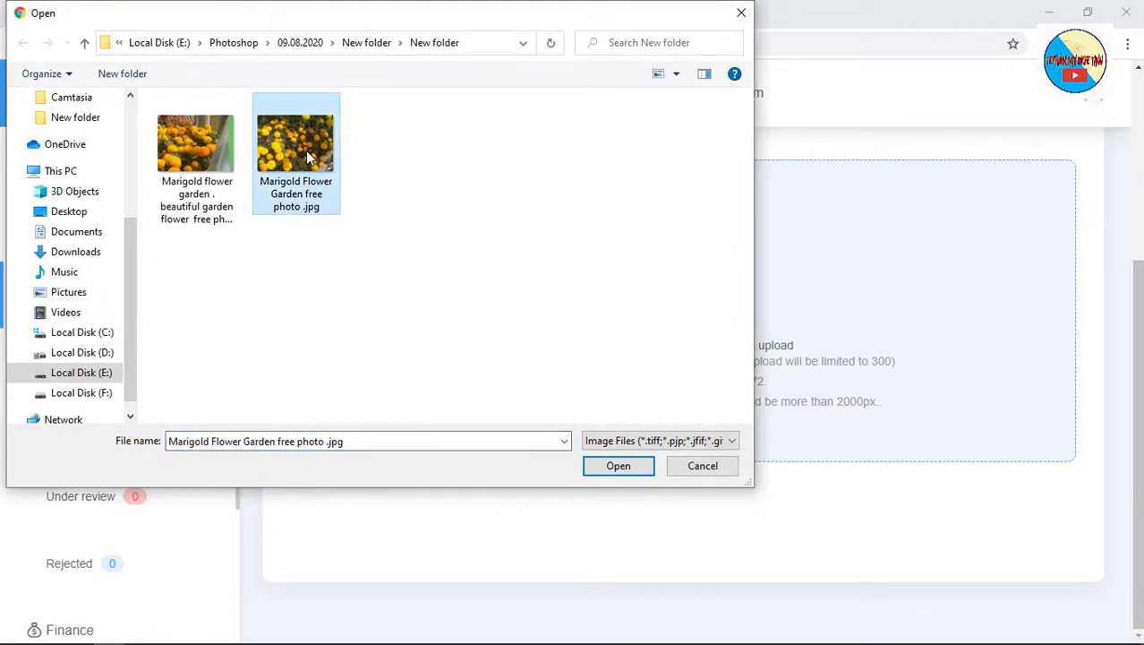
double_click(307, 156)
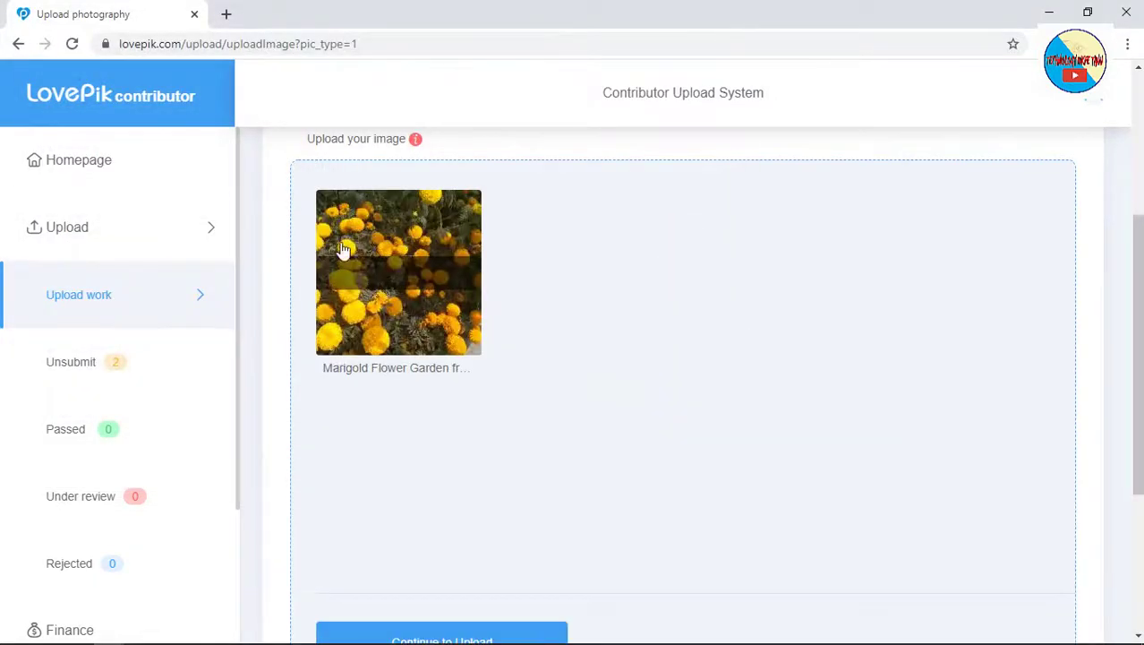
drag(1139, 289, 1139, 273)
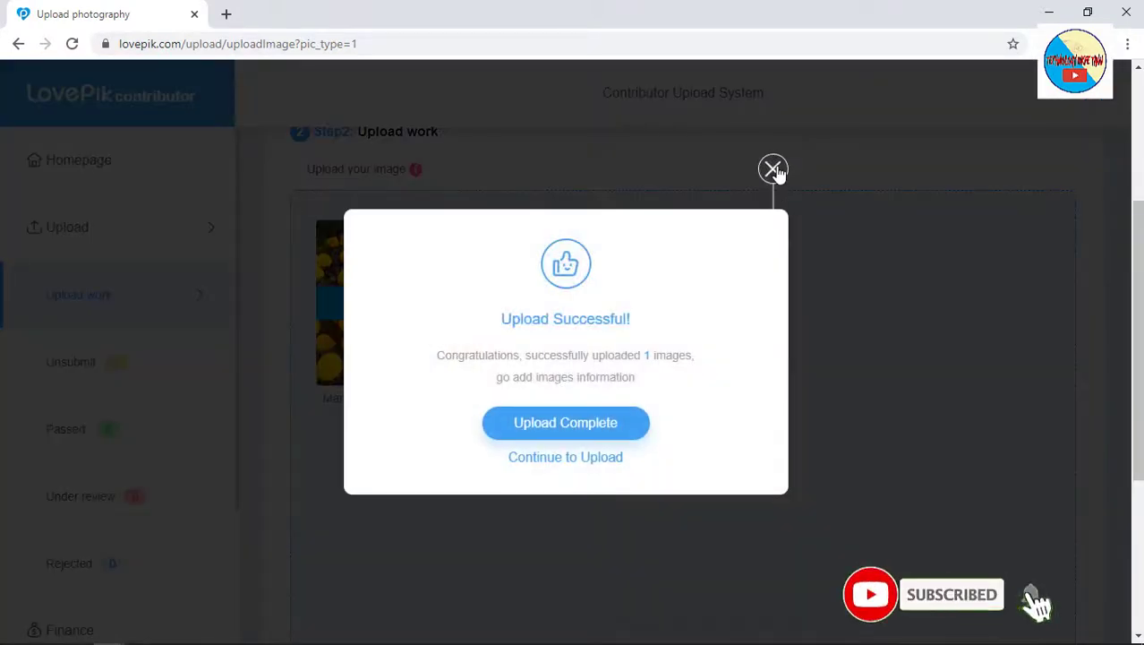
click(583, 422)
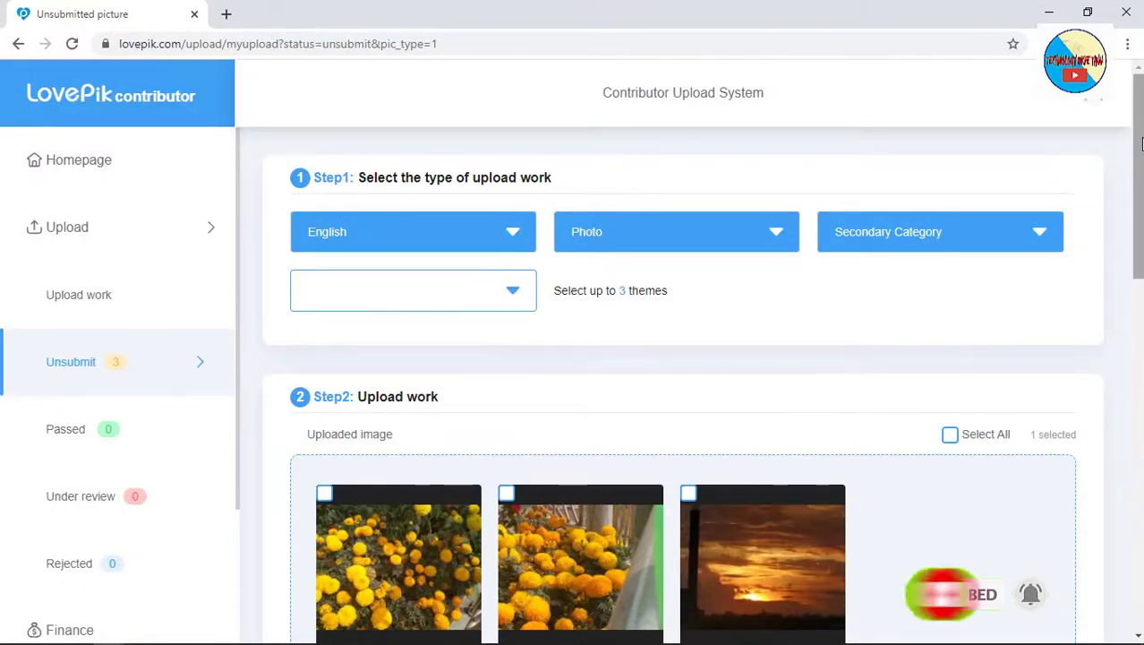
Set the secondary category of the upload work to Nature.
scroll(1137, 185, down, 2)
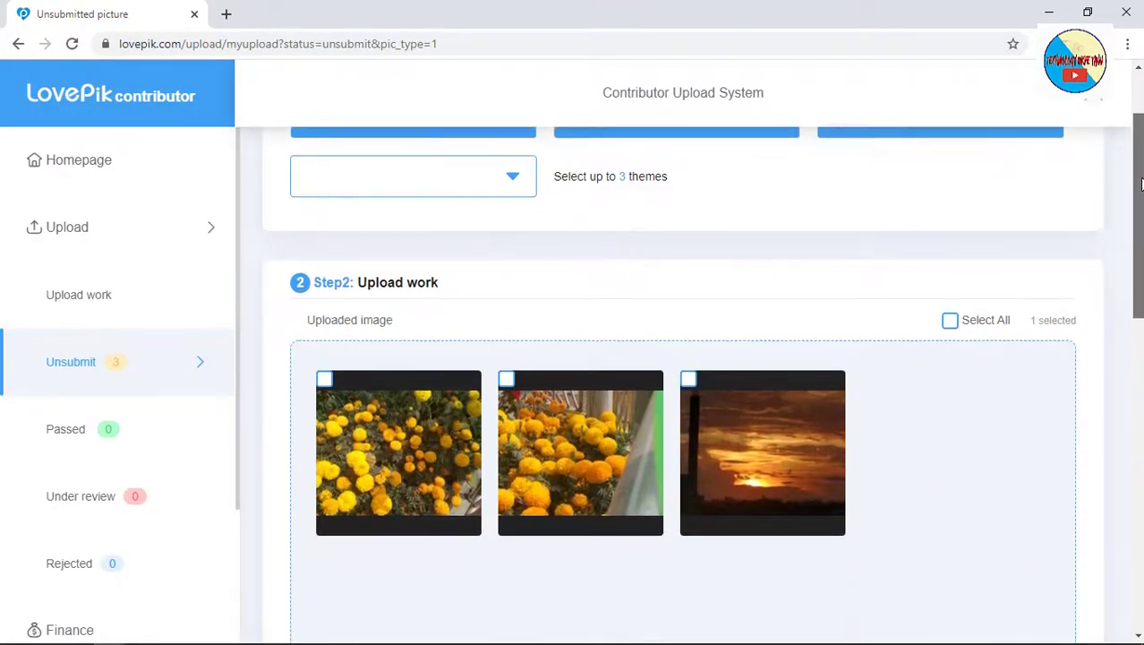
scroll(1137, 186, up, 2)
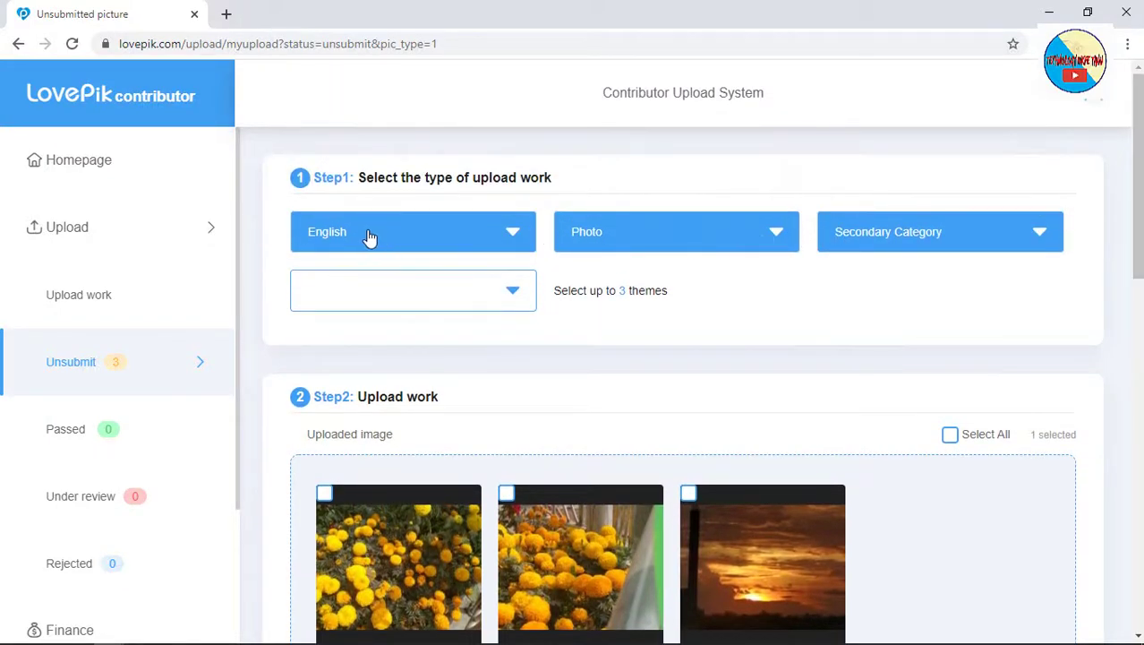
click(880, 241)
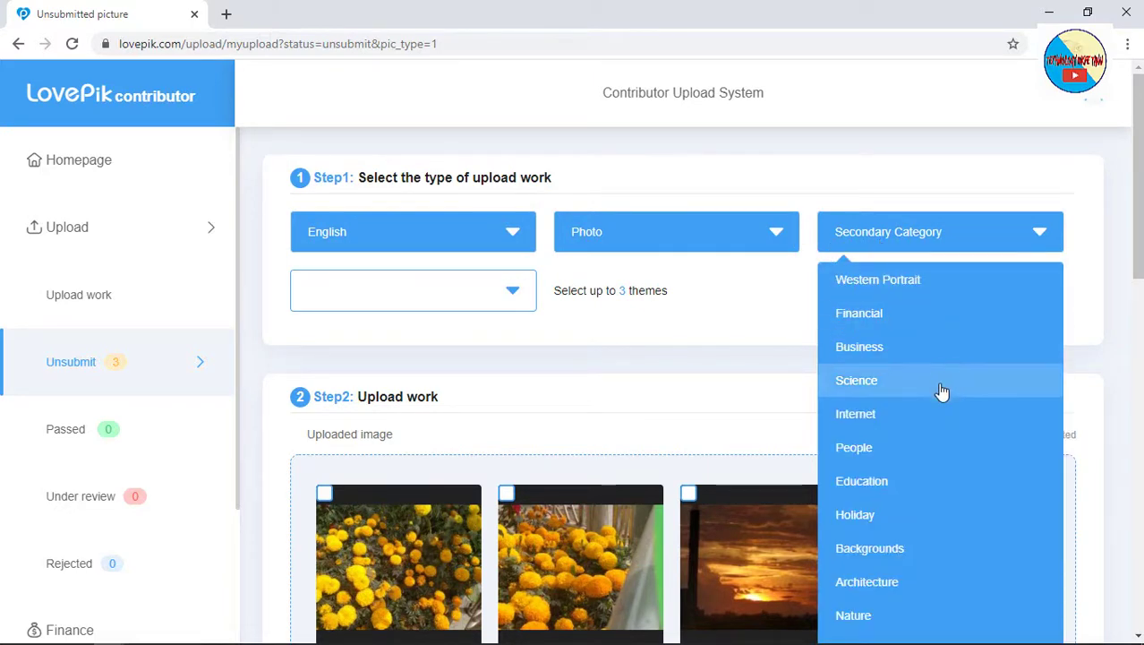
scroll(922, 448, down, 4)
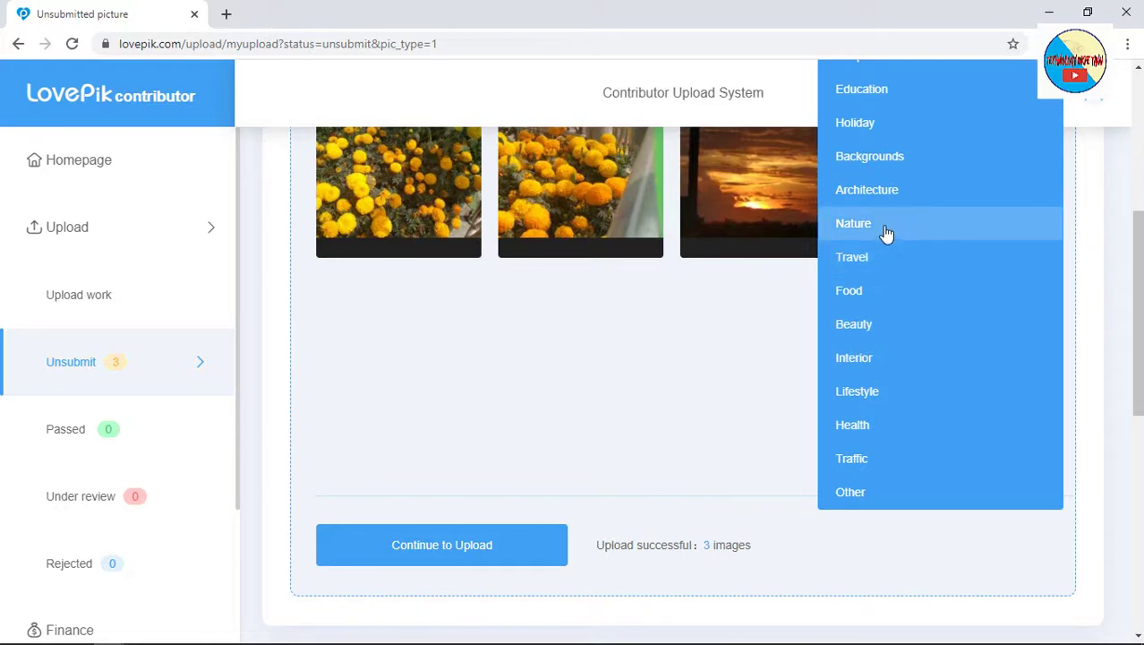
click(869, 226)
scroll(555, 331, up, 4)
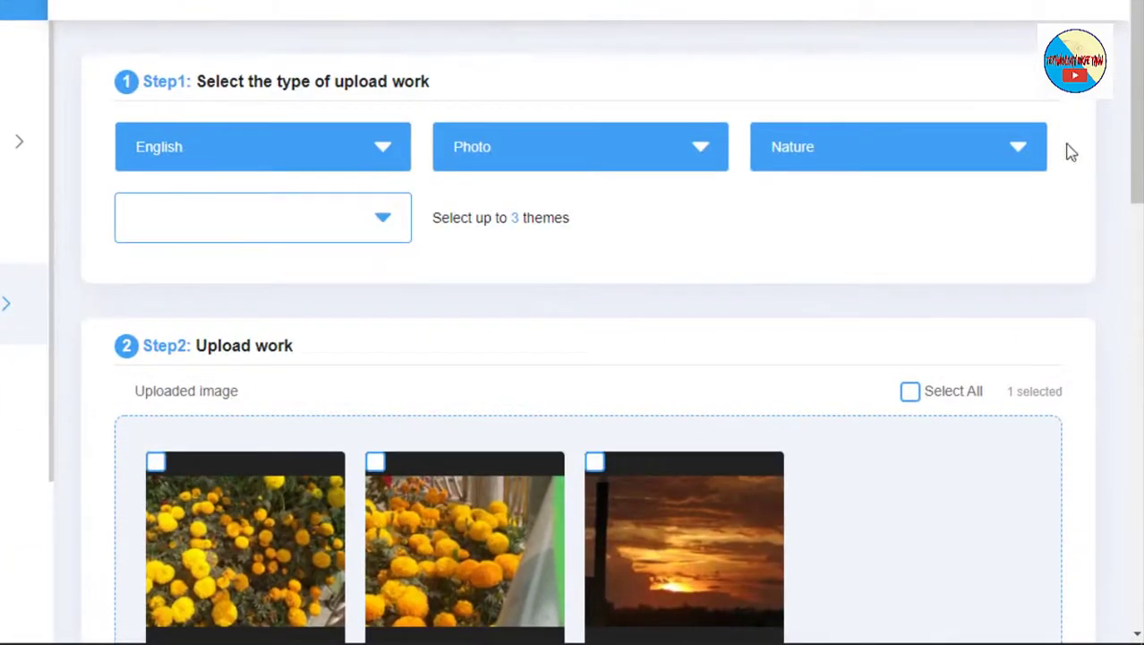
Select the first uploaded marigold image and give it the title "Marigold Flower Garden free photo".
drag(1134, 126, 1133, 210)
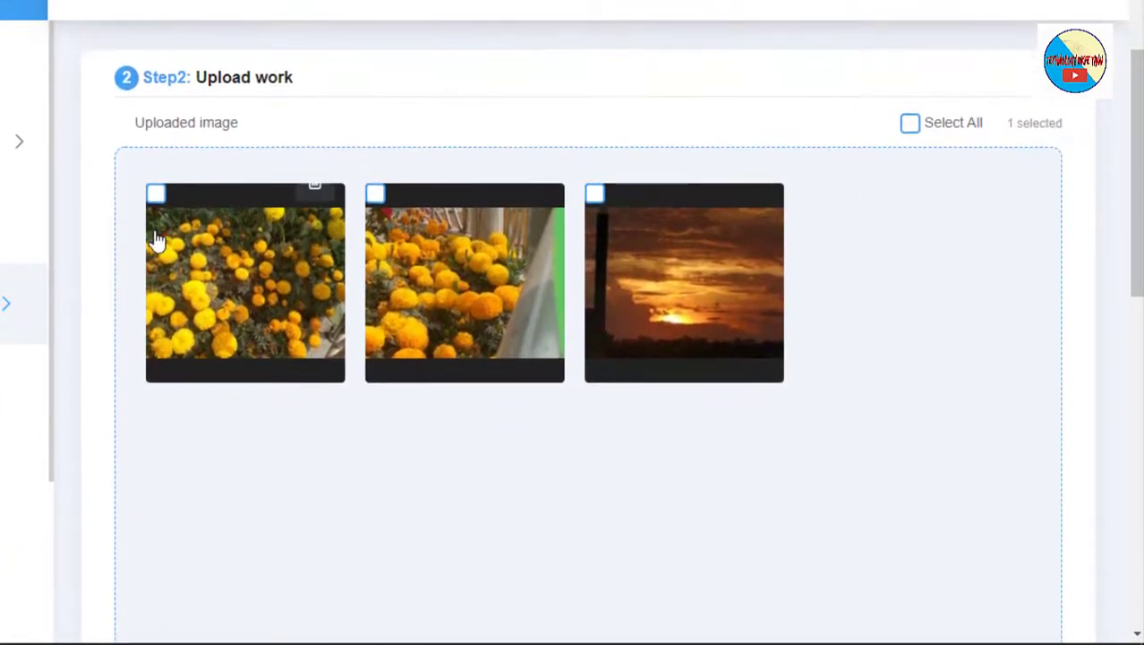
click(156, 197)
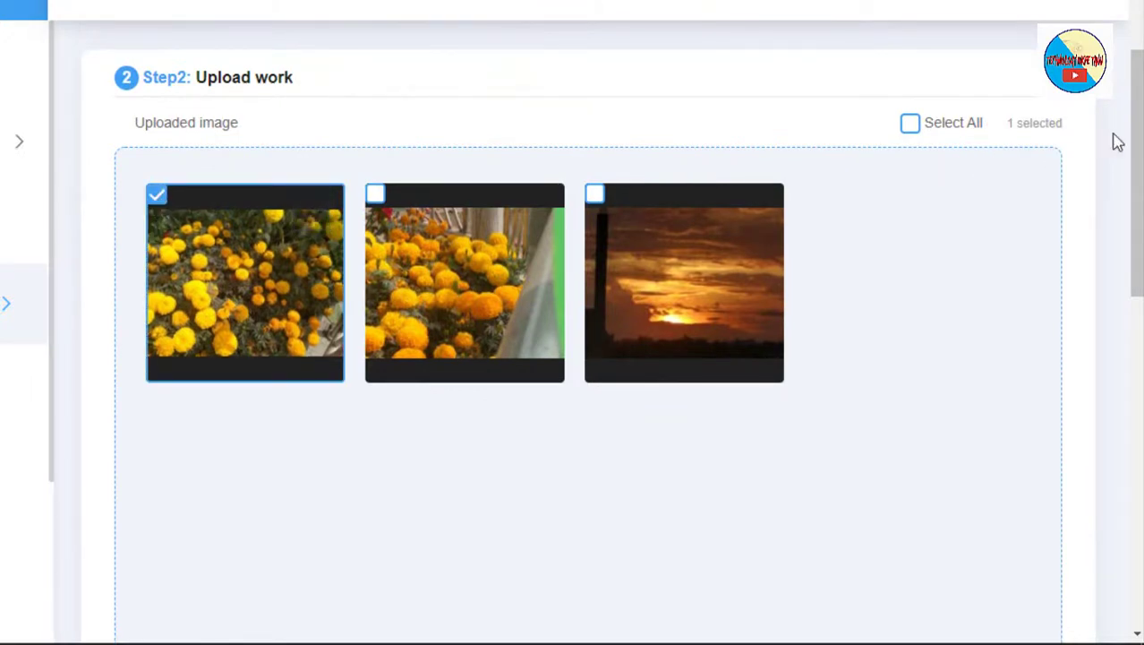
drag(1135, 116, 1125, 378)
click(145, 207)
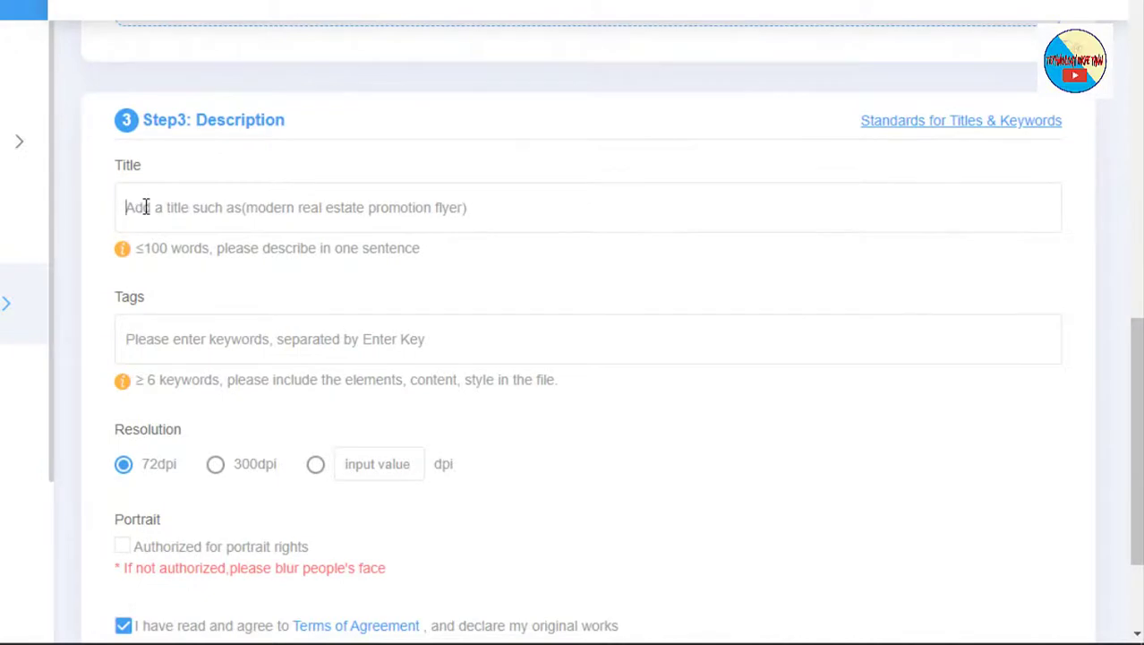
text(Marigold Flower Garden free photo)
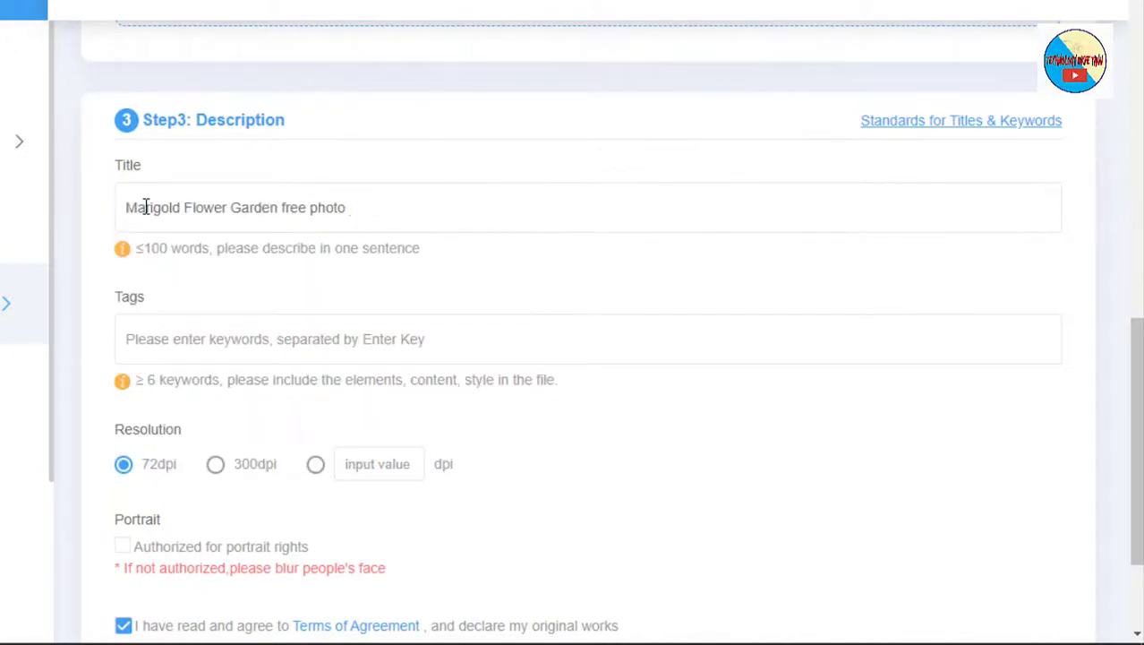
Add the tags "marigold", "flower", "garden" and "photo" to the work.
click(172, 341)
text(marigold)
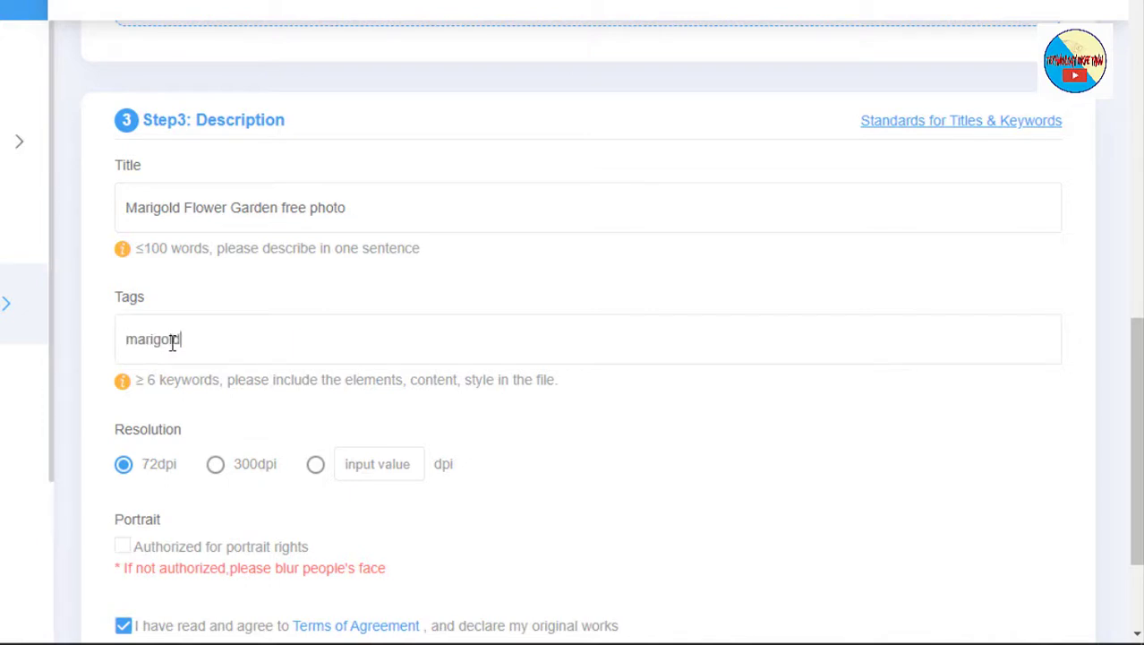
key(Return)
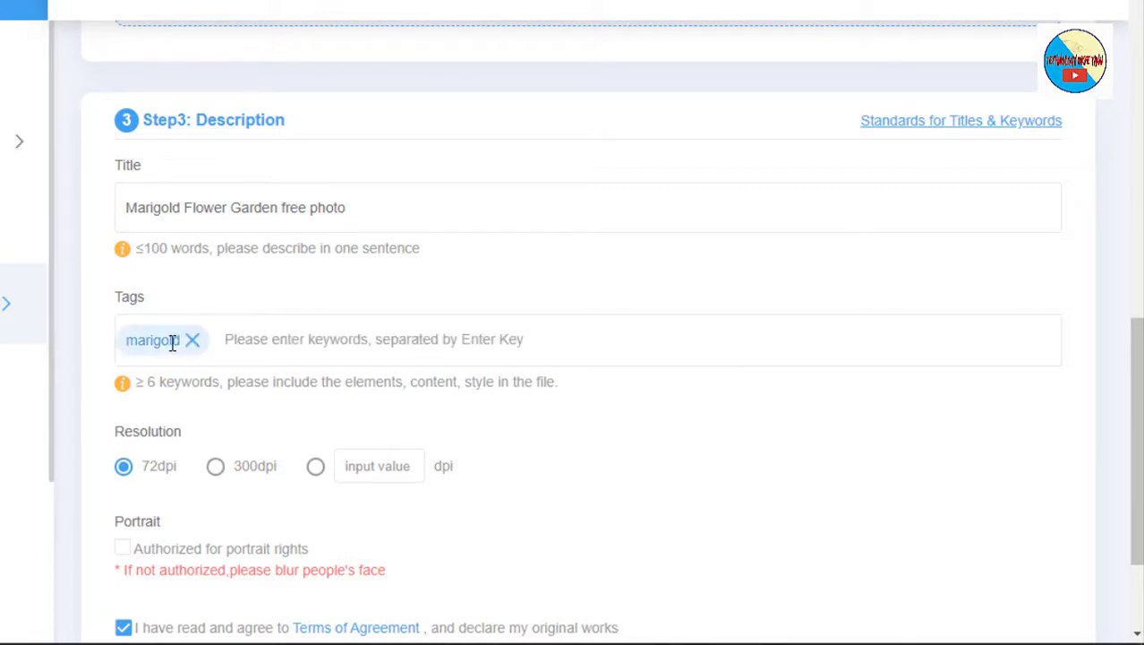
text(flower)
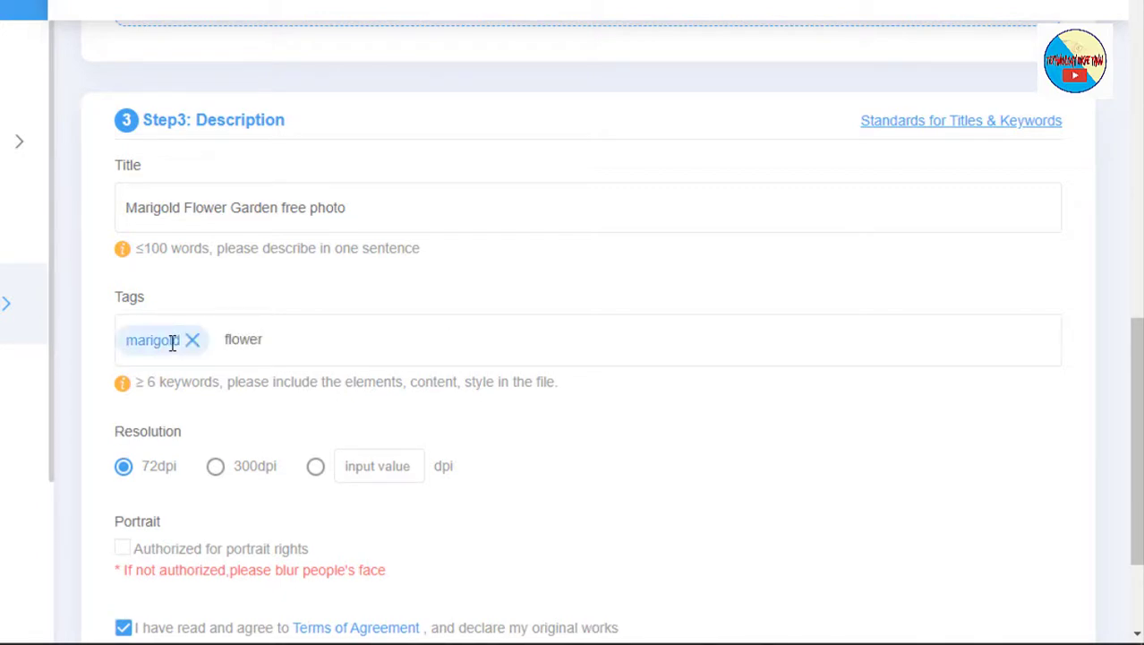
key(Return)
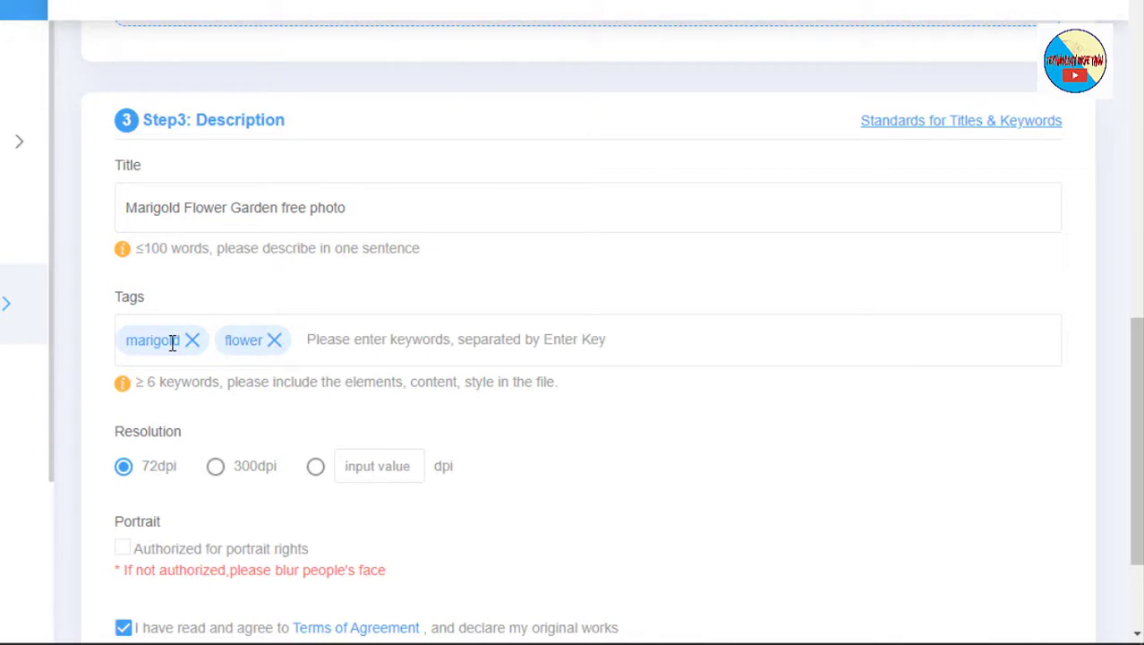
text(ga)
text(rden)
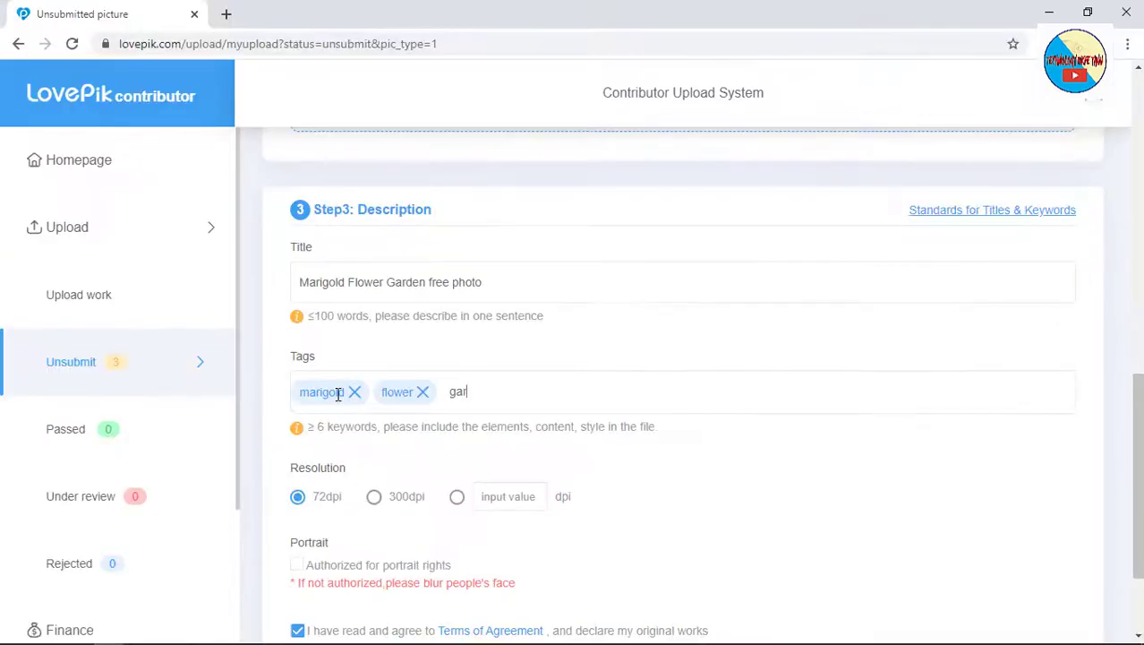
key(Return)
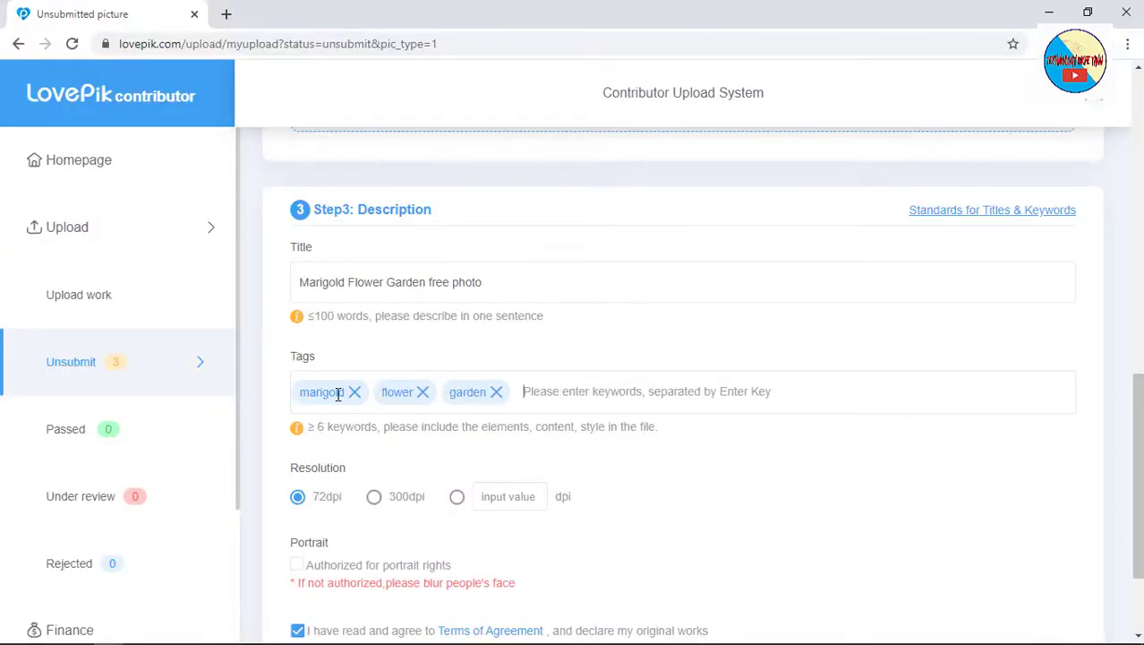
text(pho)
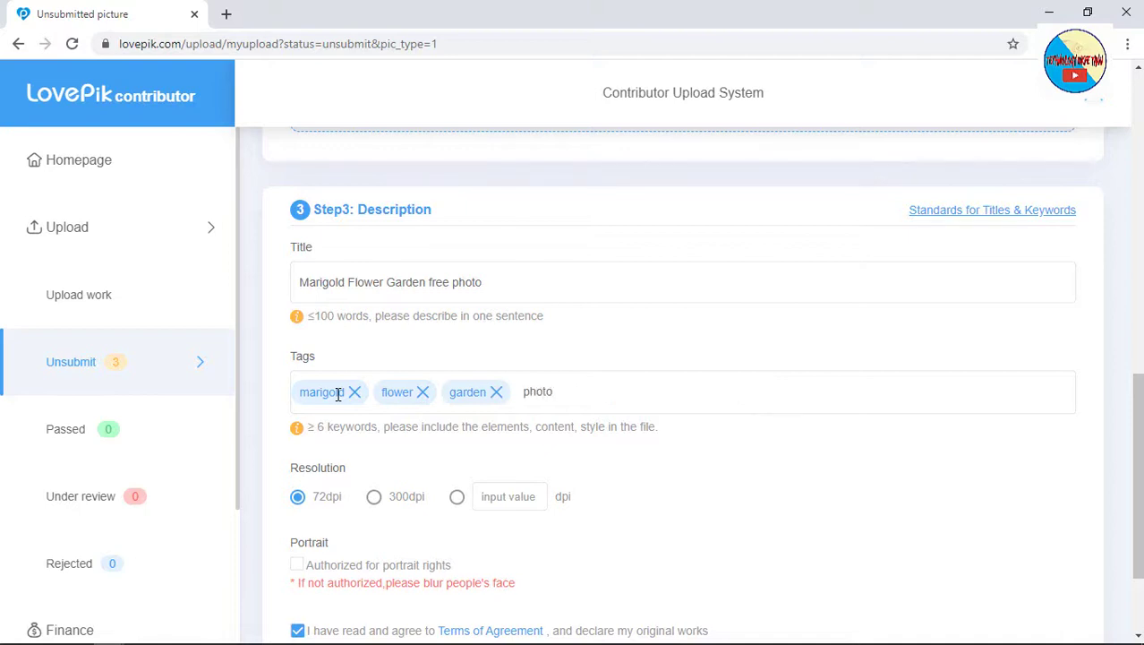
text(to)
key(Return)
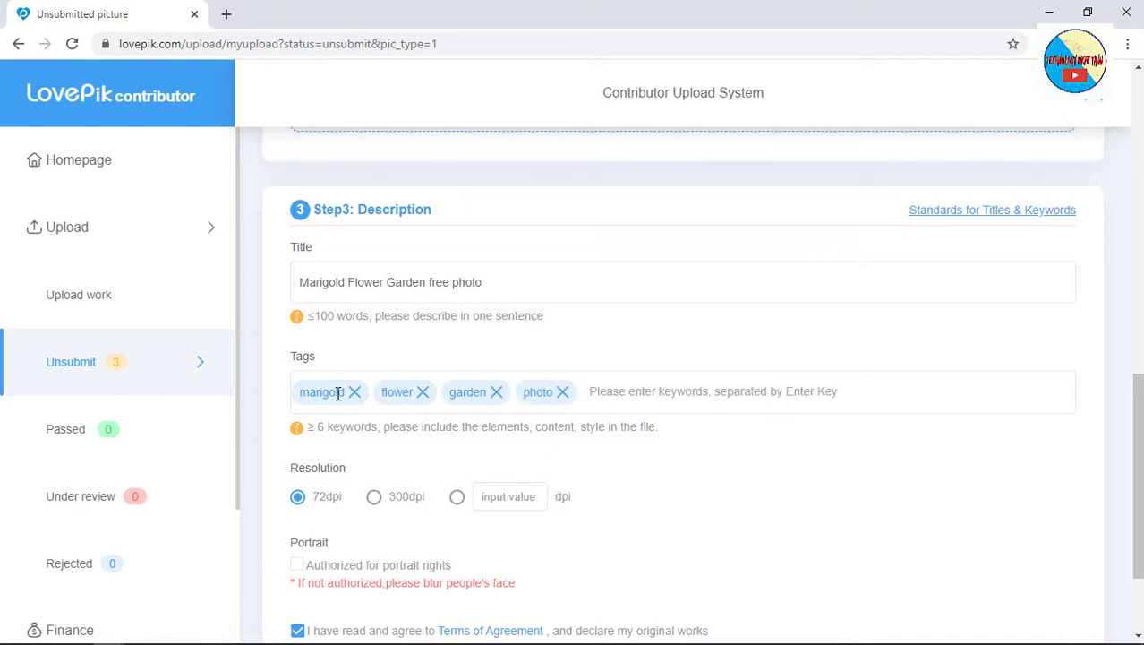
Add the tag "yellow", correcting its misspelling with the suggested spelling before confirming it.
text(yeallow)
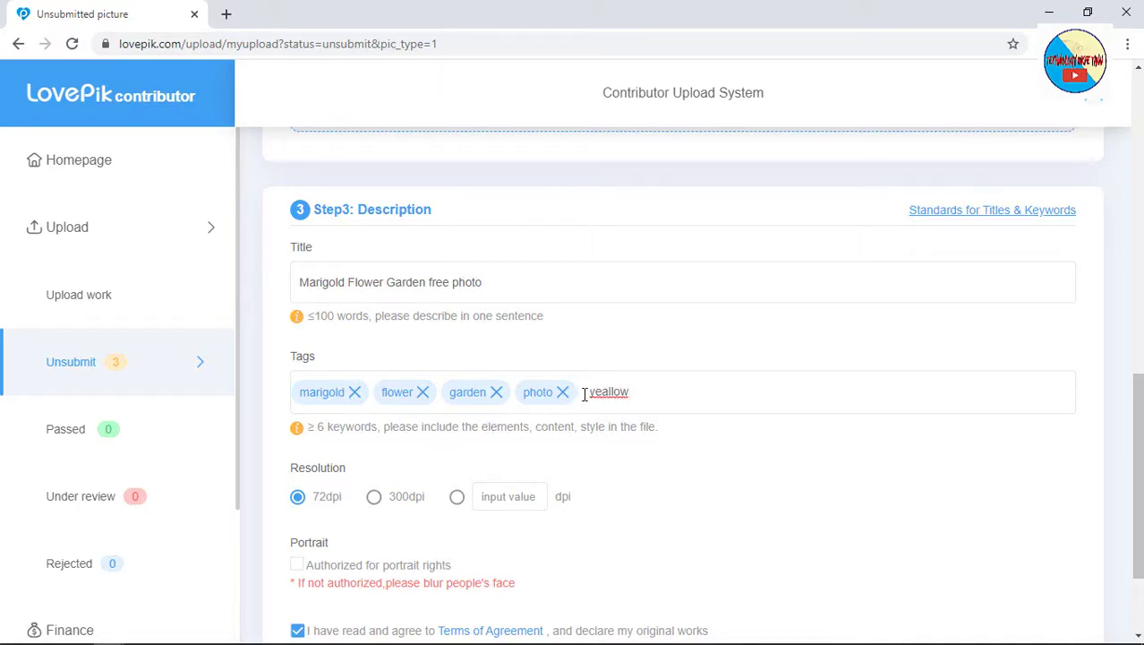
double_click(591, 392)
right_click(591, 392)
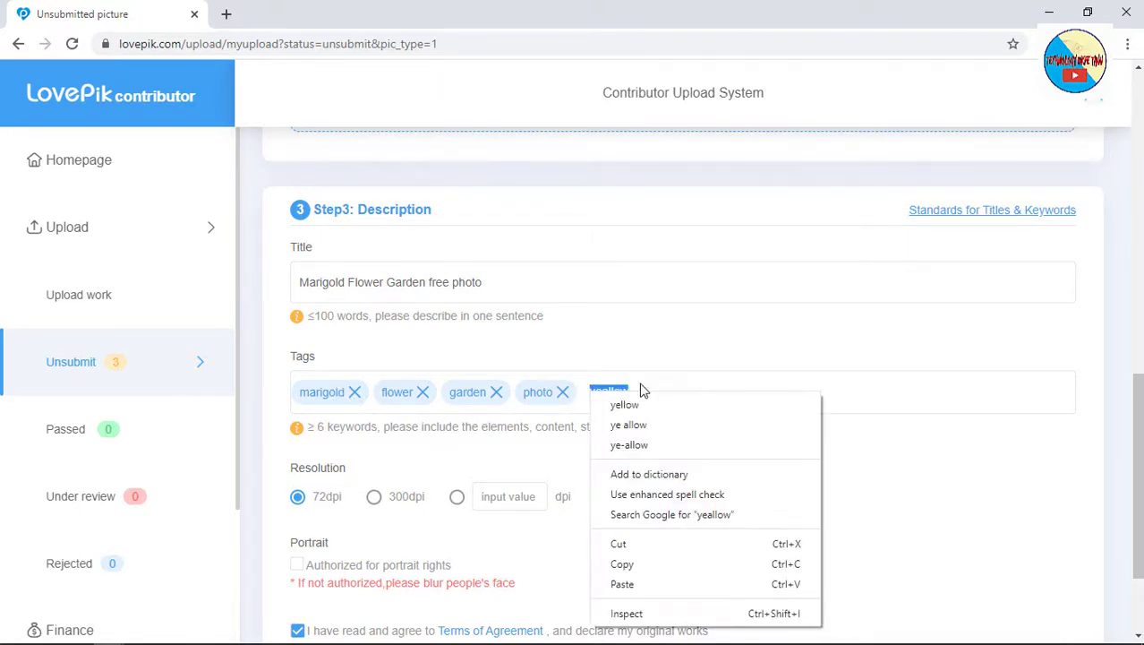
click(642, 391)
drag(644, 385, 595, 394)
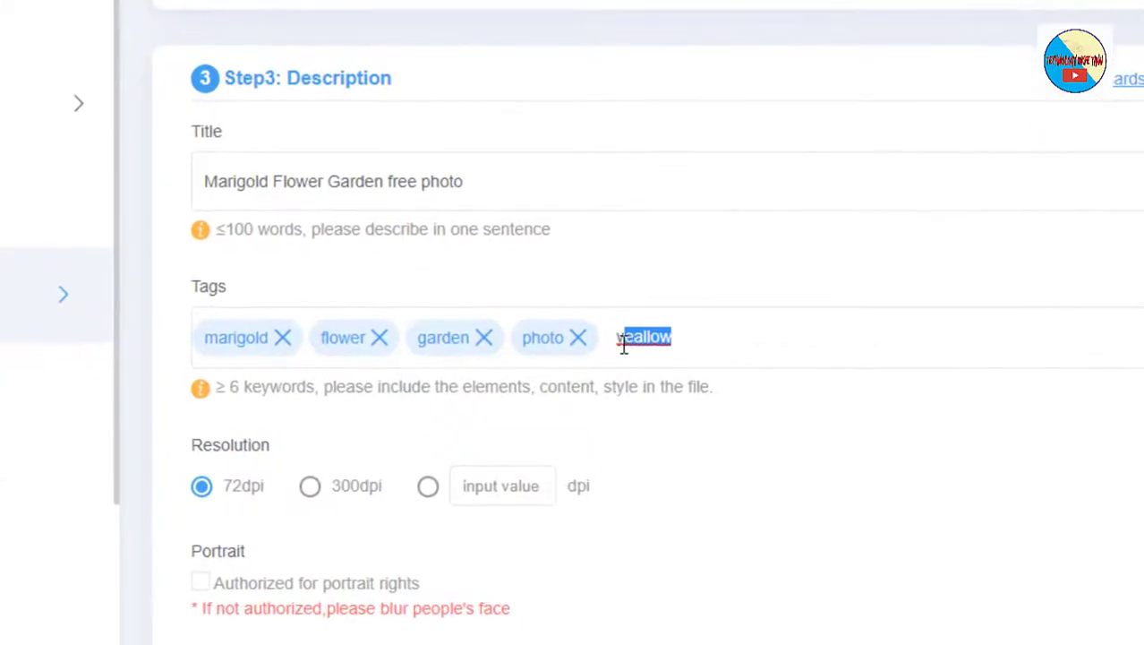
drag(624, 347, 618, 345)
click(697, 335)
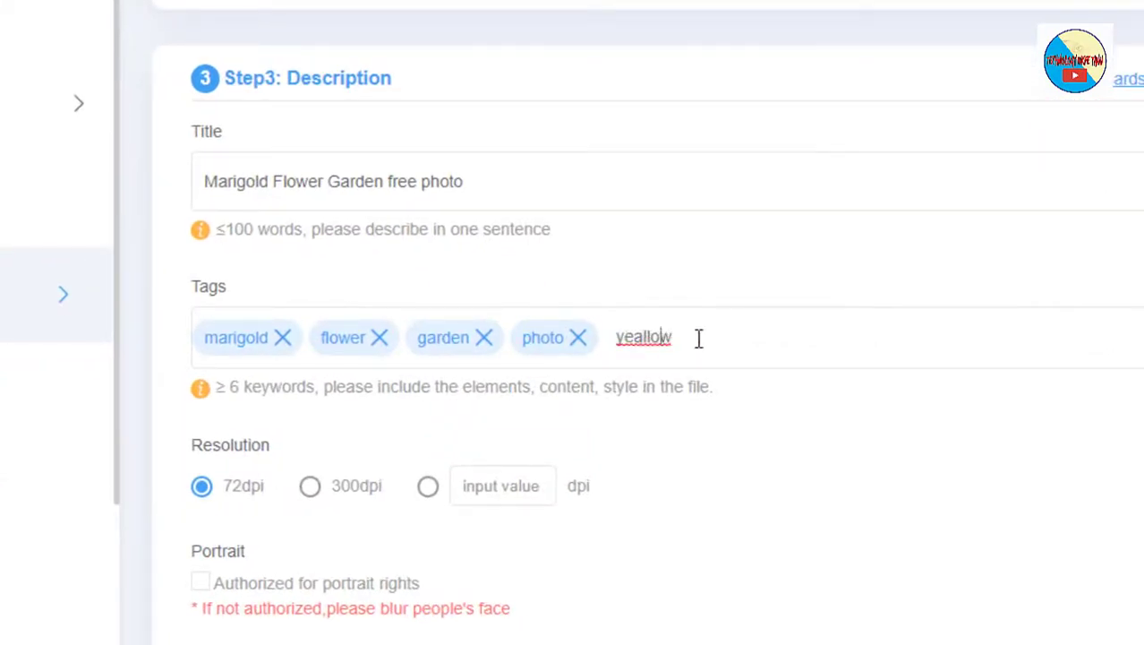
drag(697, 335, 612, 336)
right_click(615, 334)
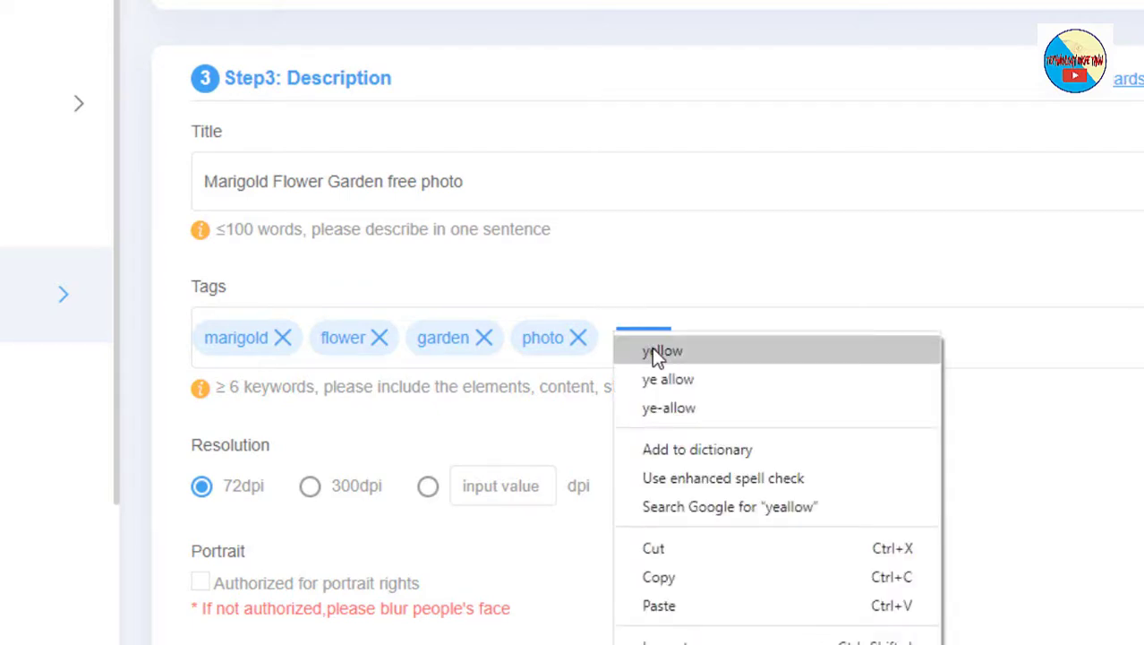
click(652, 349)
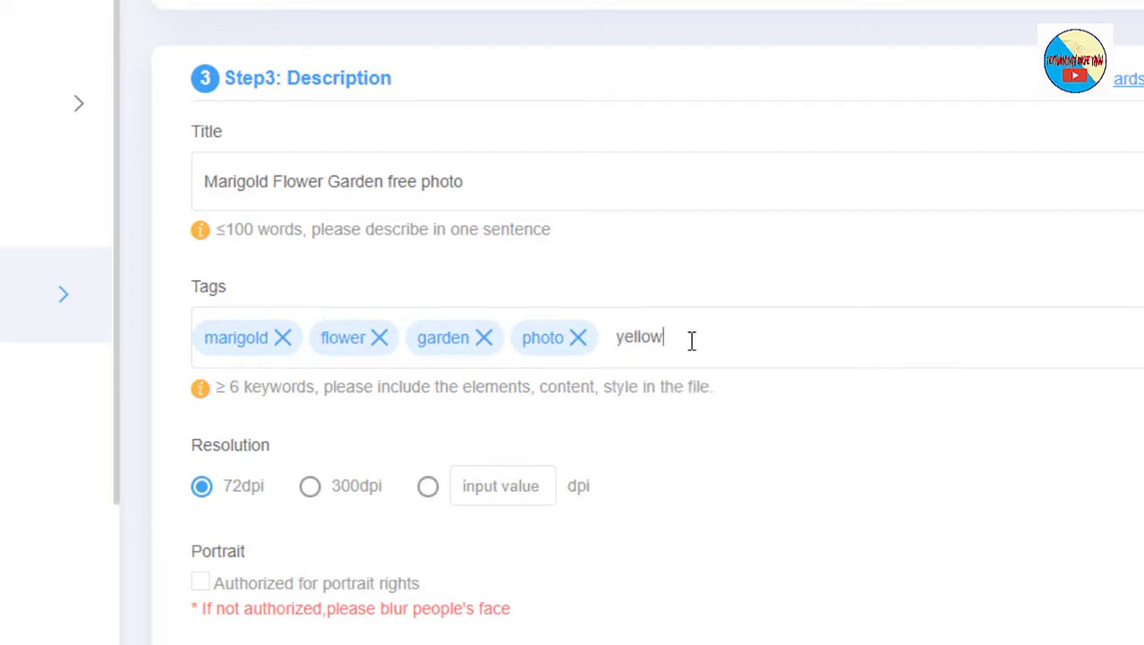
key(Return)
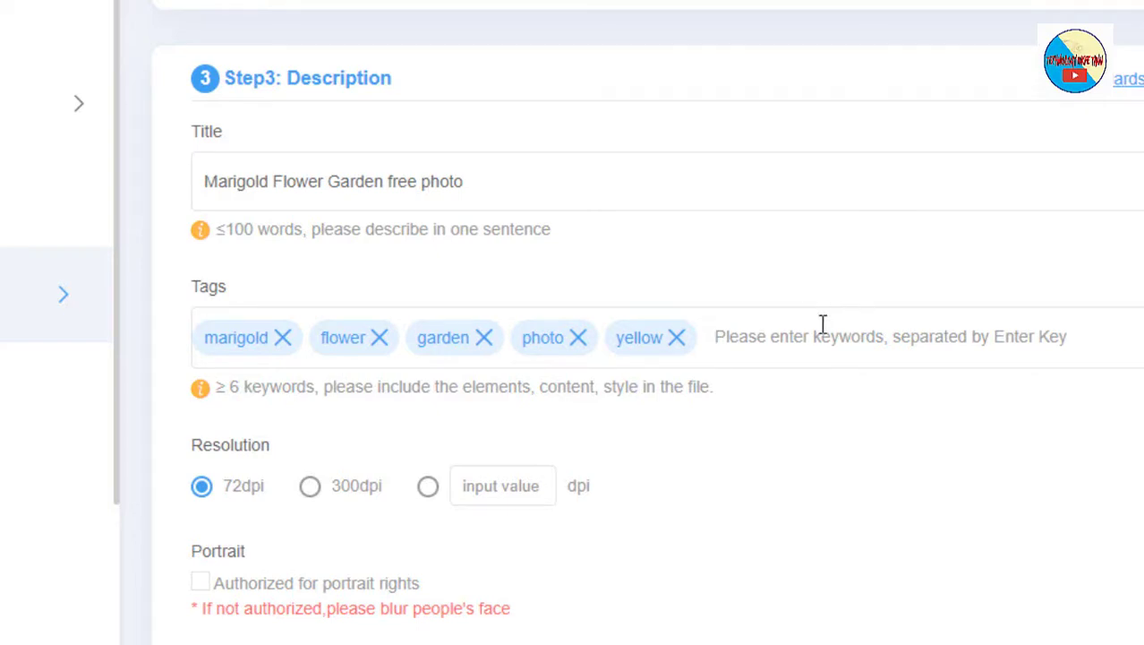
Add "marigold flower" as another tag for the work.
text(marig)
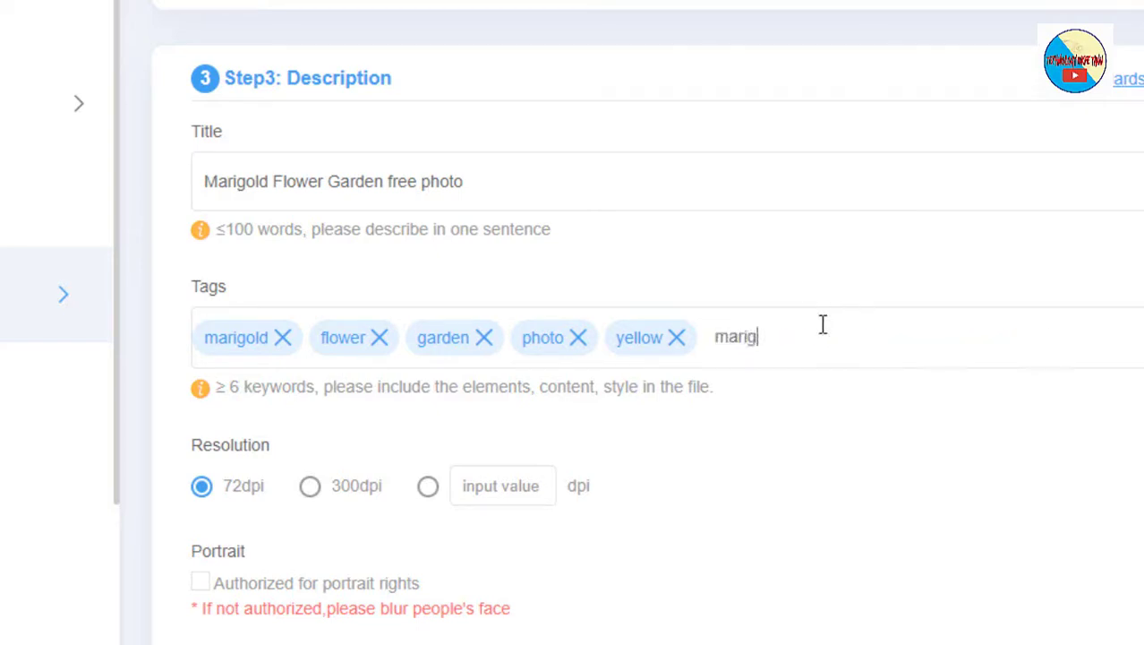
text(old flower)
key(Return)
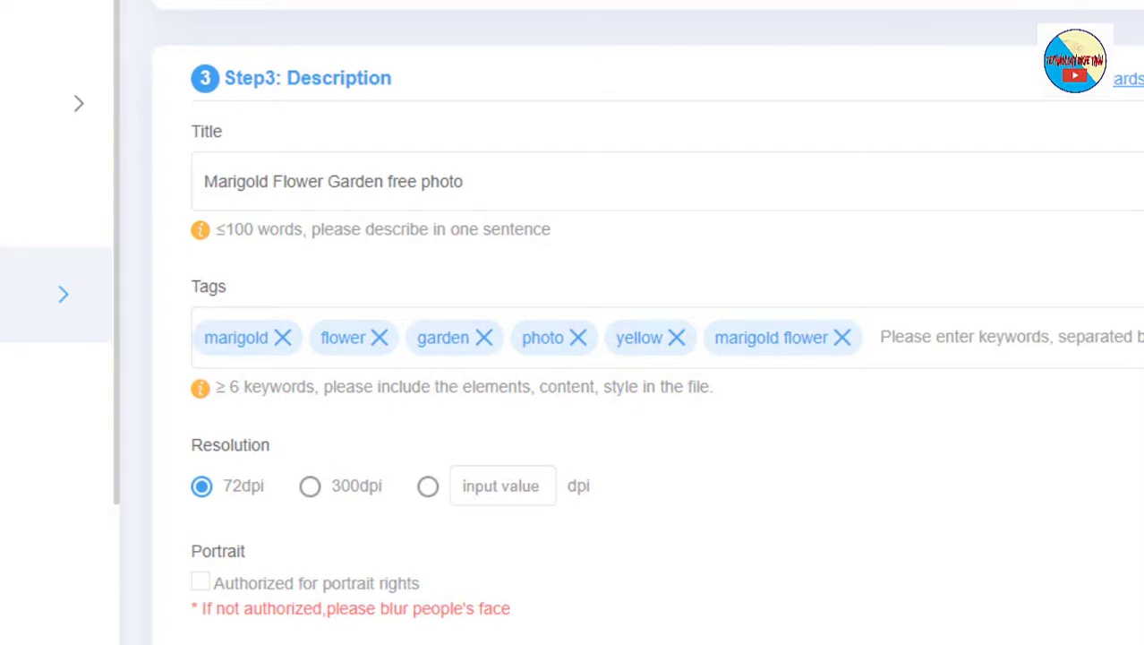
Examine the portrait rights option and its note about blurring people's faces.
scroll(204, 408, down, 1)
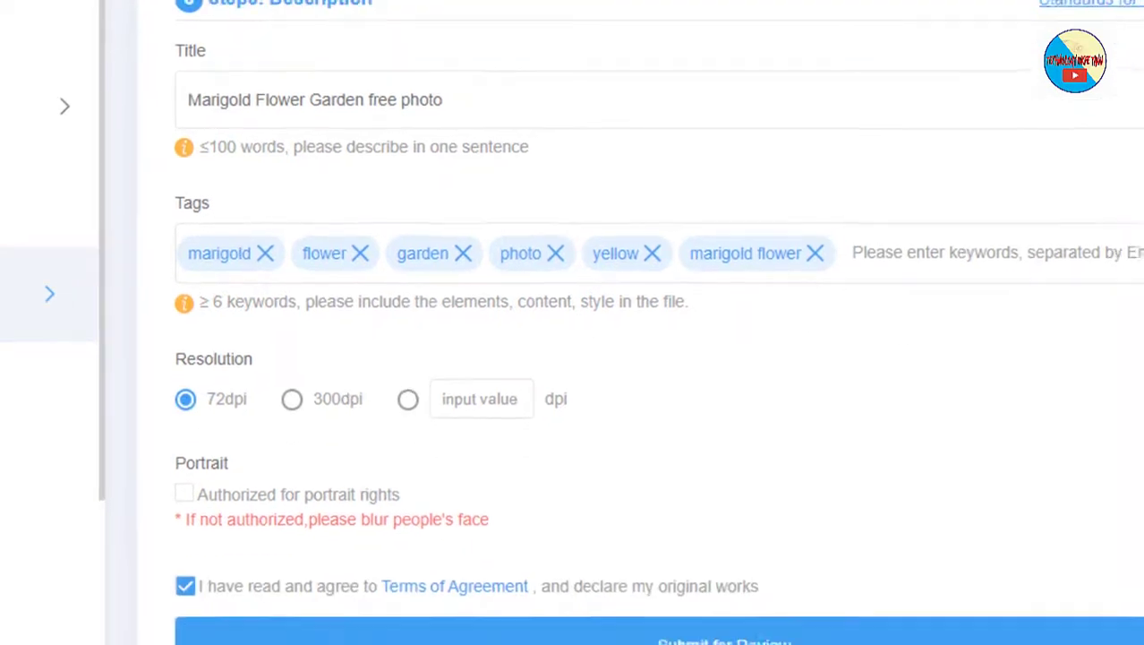
scroll(294, 345, down, 1)
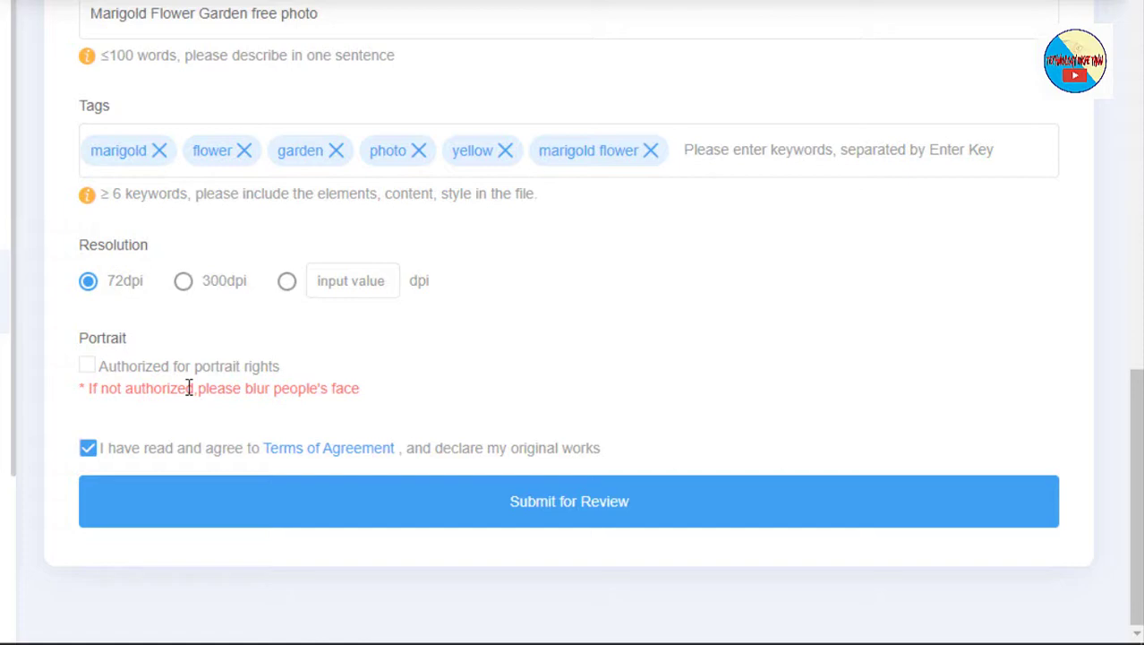
double_click(189, 387)
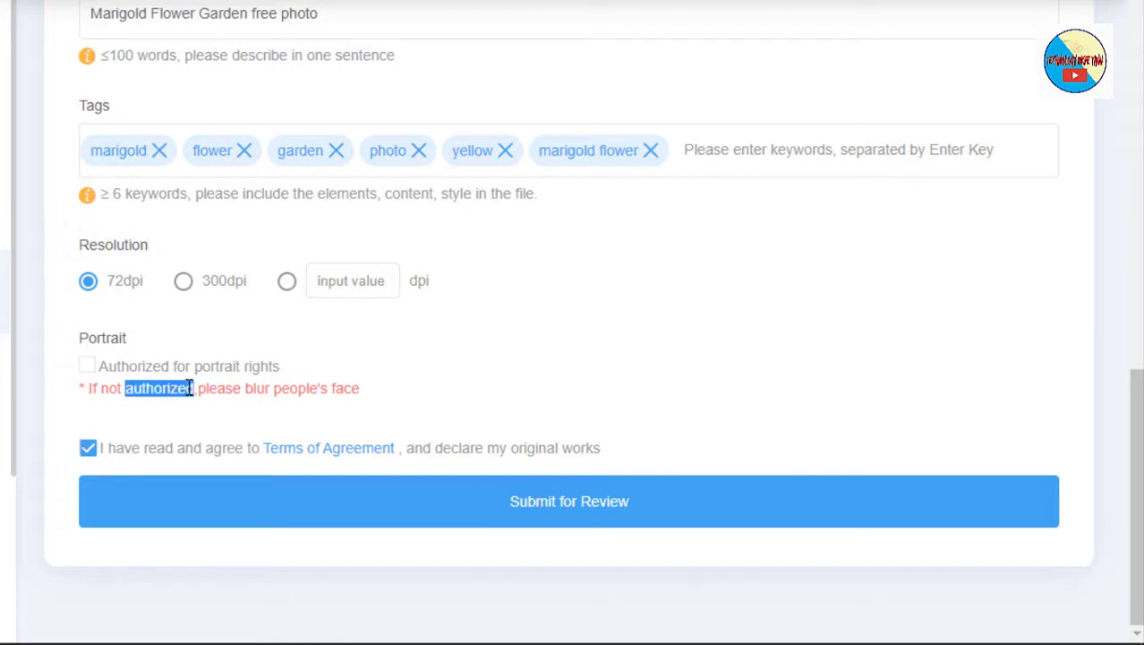
double_click(349, 388)
drag(296, 412, 93, 390)
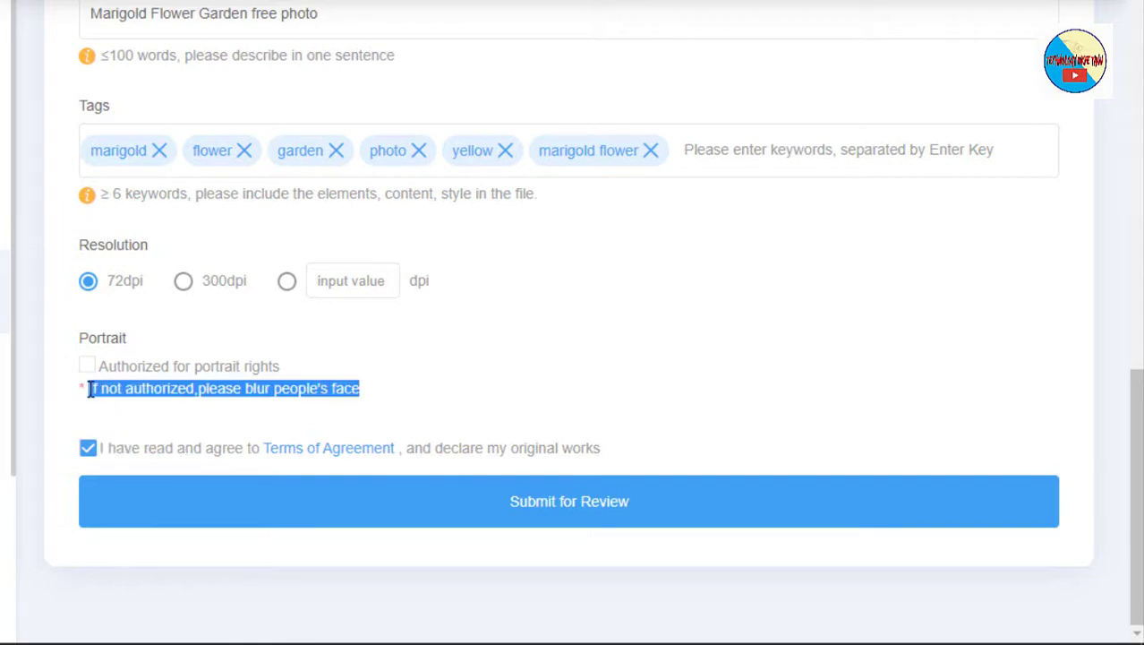
drag(91, 391, 95, 366)
click(143, 392)
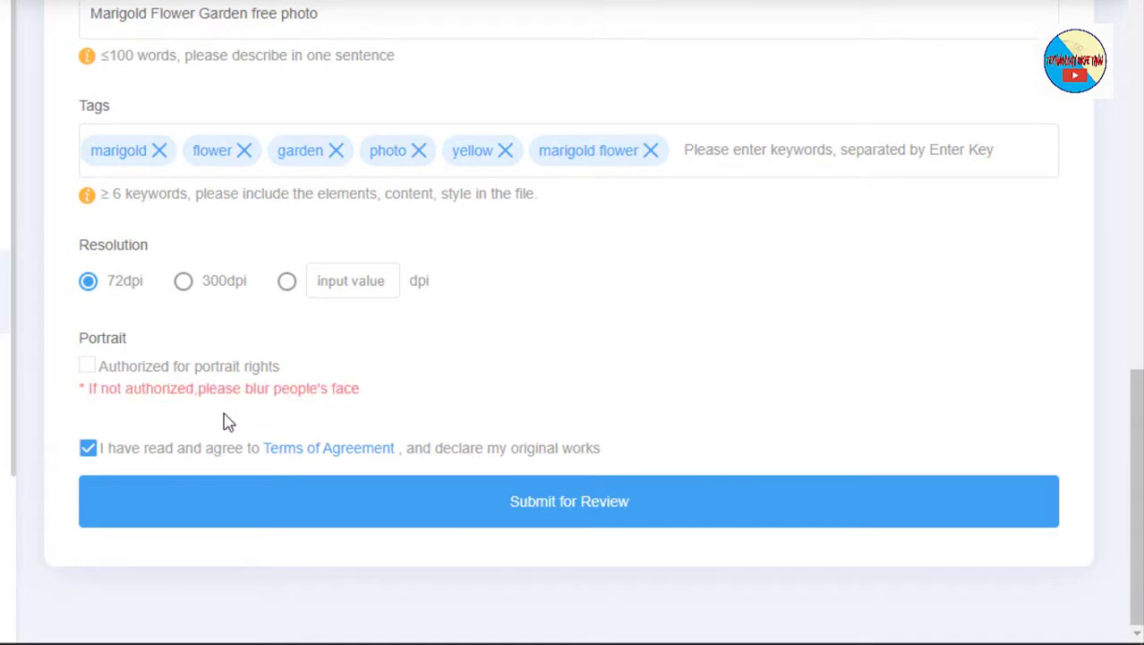
Submit the marigold photo for review and open the works under review.
click(590, 504)
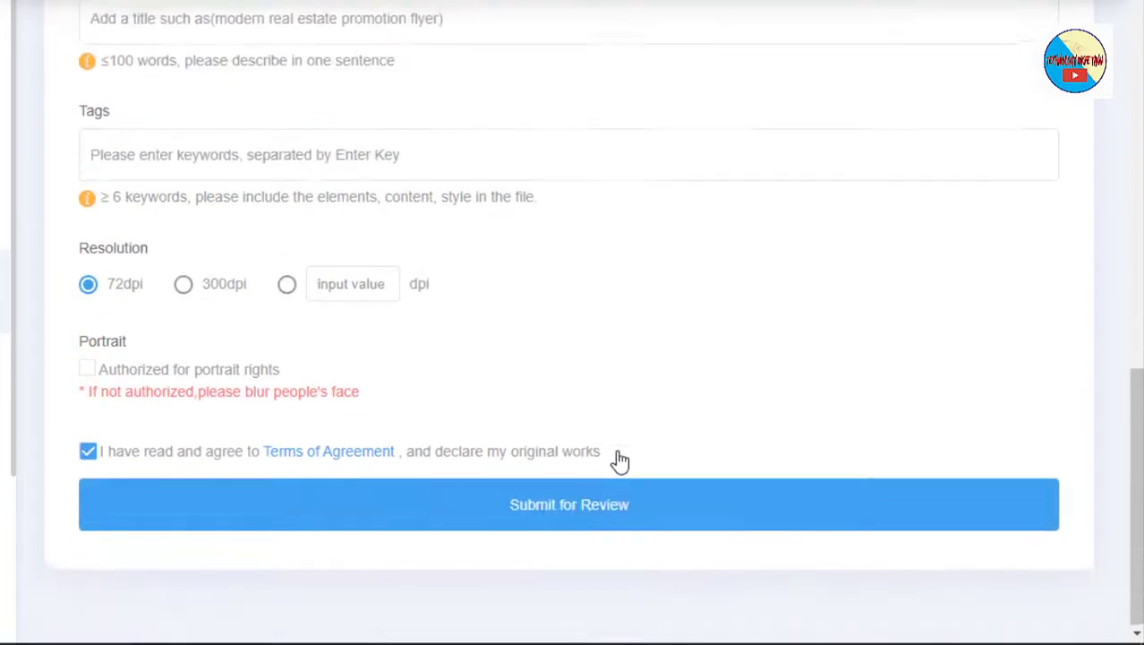
click(595, 488)
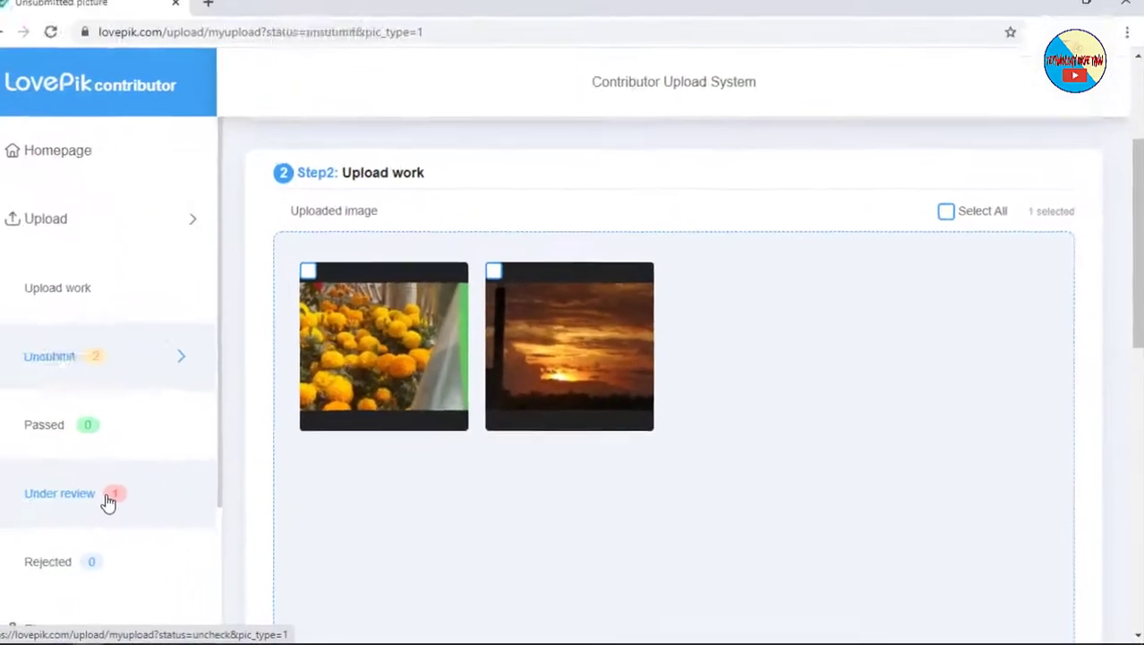
click(108, 496)
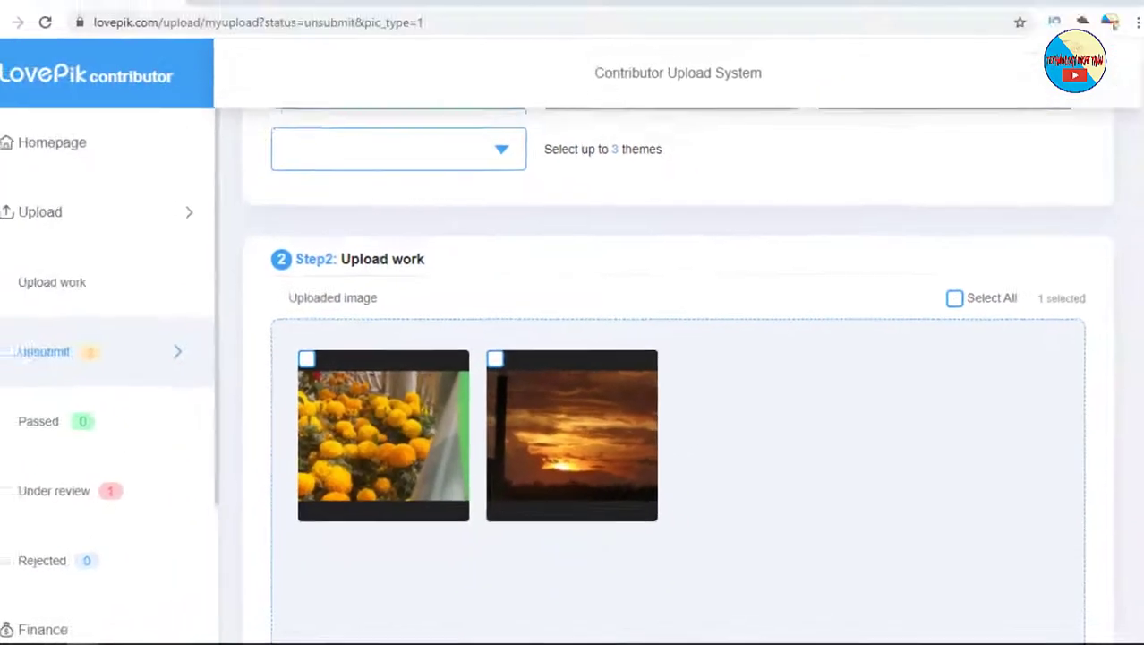
Select the remaining marigold image among the unsubmitted uploads.
scroll(157, 439, down, 1)
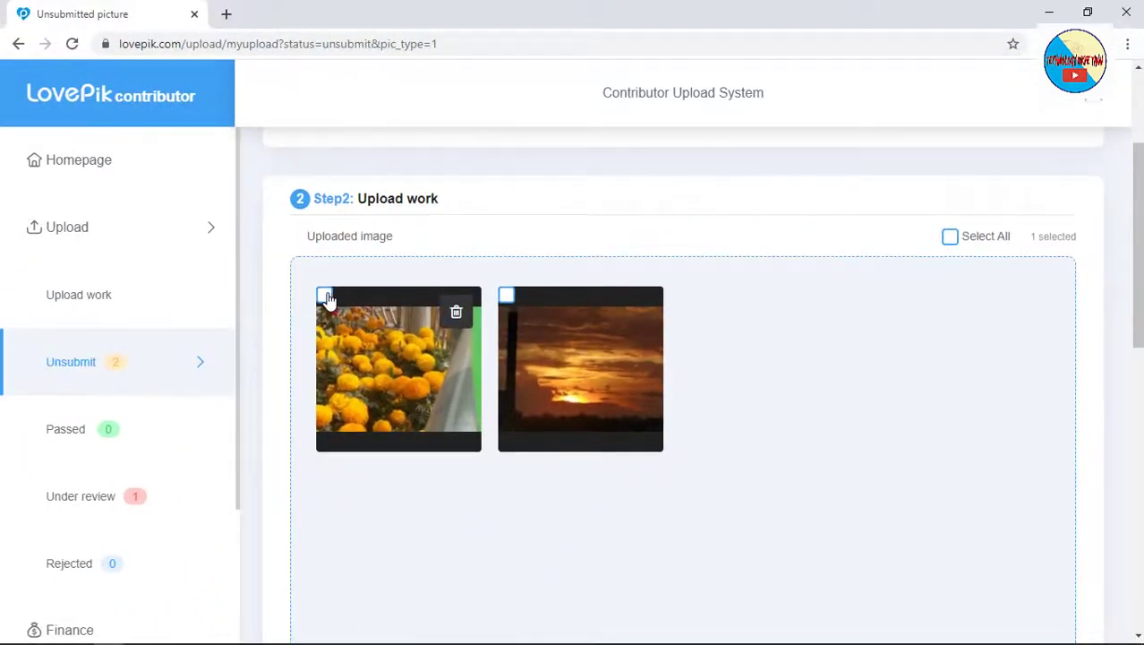
click(325, 296)
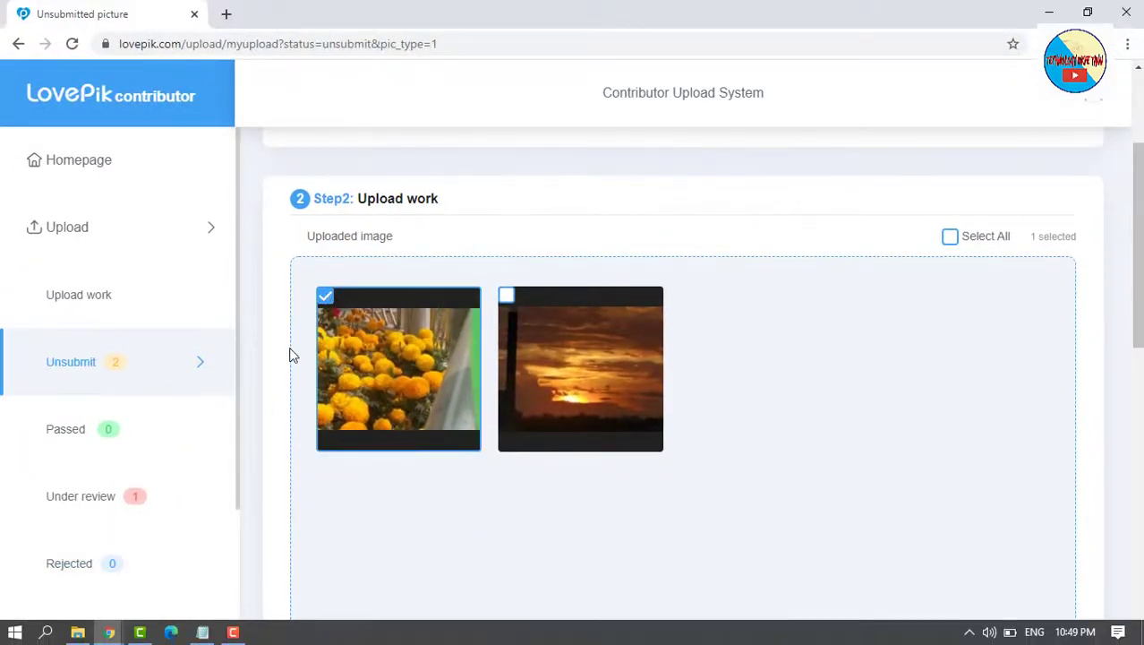